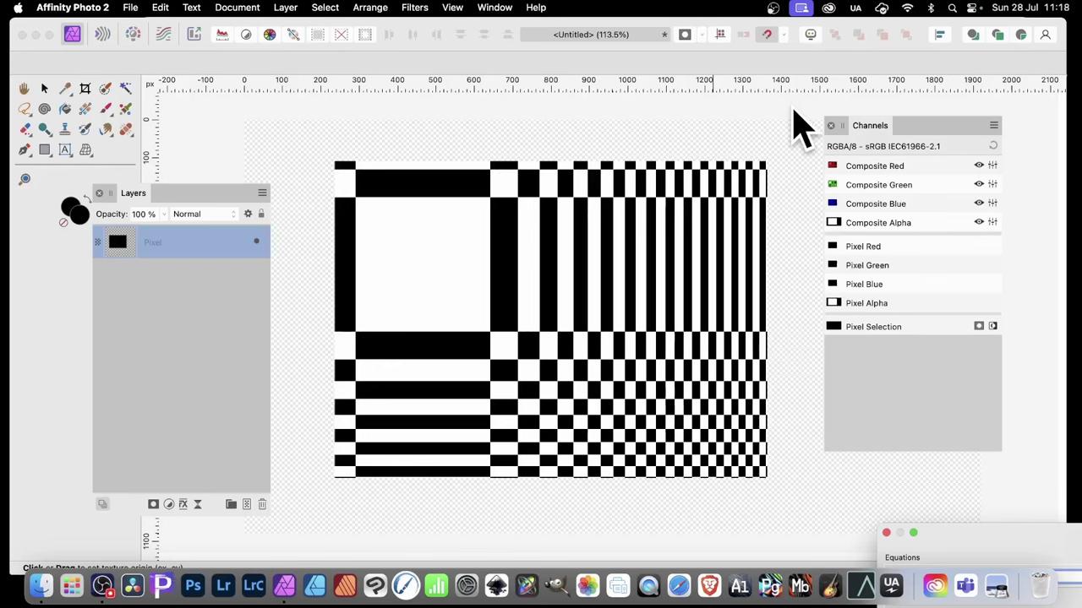
- Draw a large black rectangle across most of the canvas with the Rectangle Tool
key("Delete")
left_click_drag(45, 150, 142, 153)
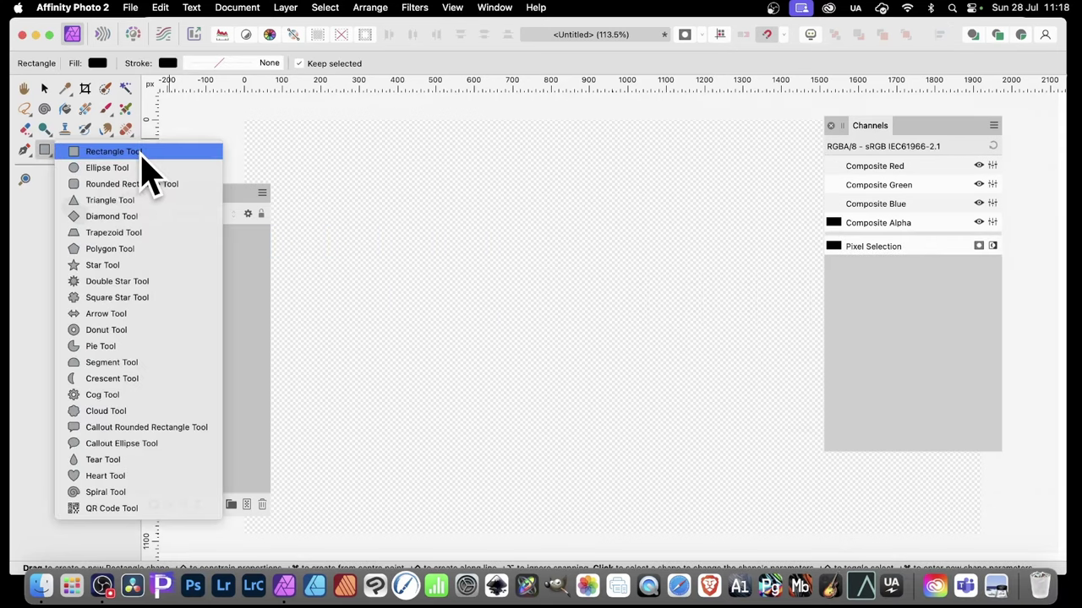
left_click_drag(344, 170, 753, 464)
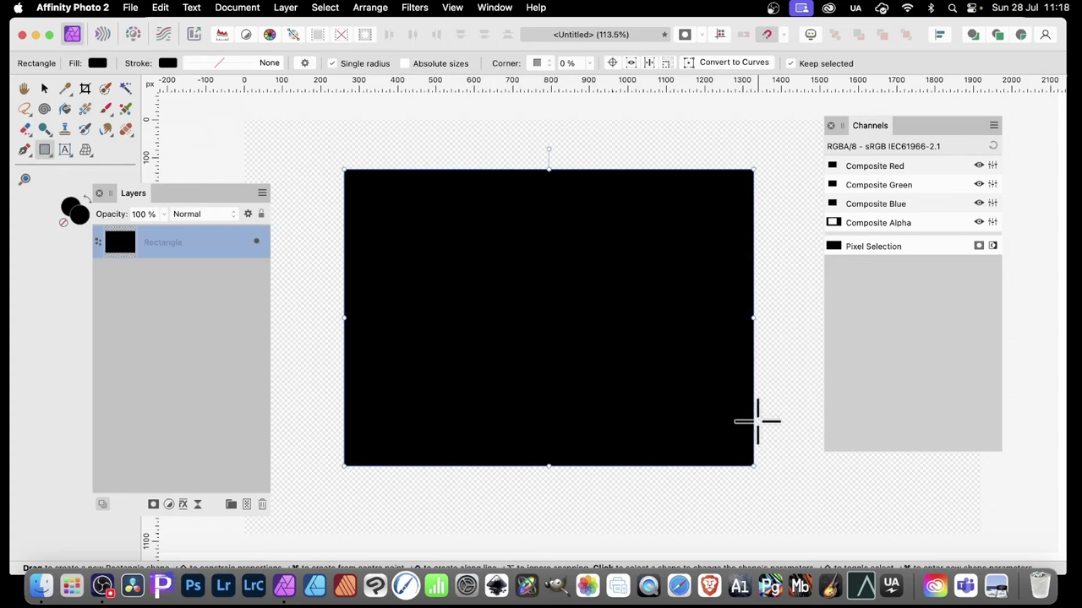
left_click(424, 6)
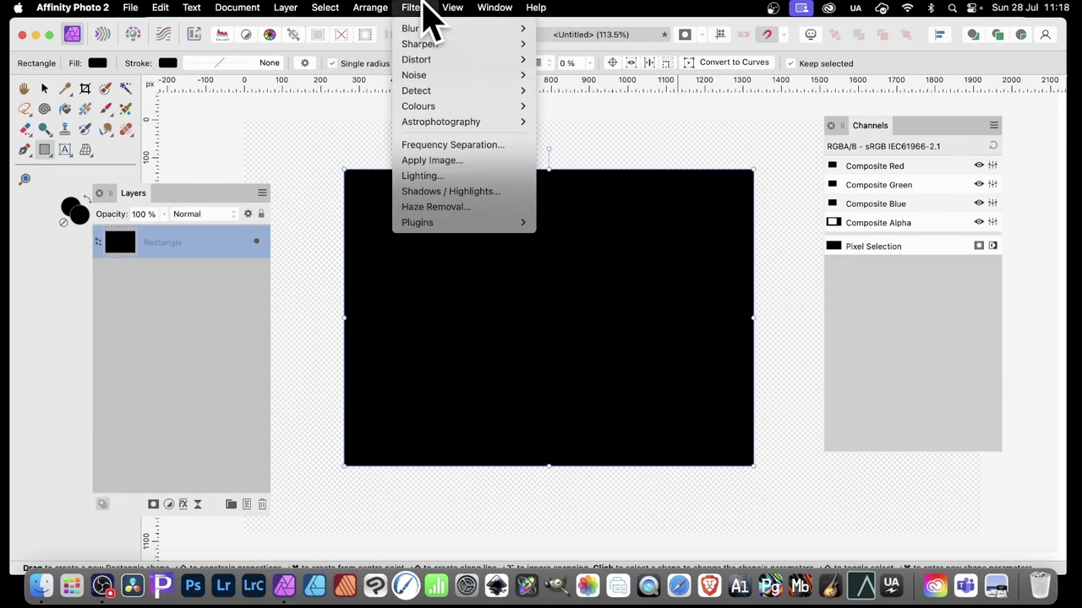
mouse_move(444, 107)
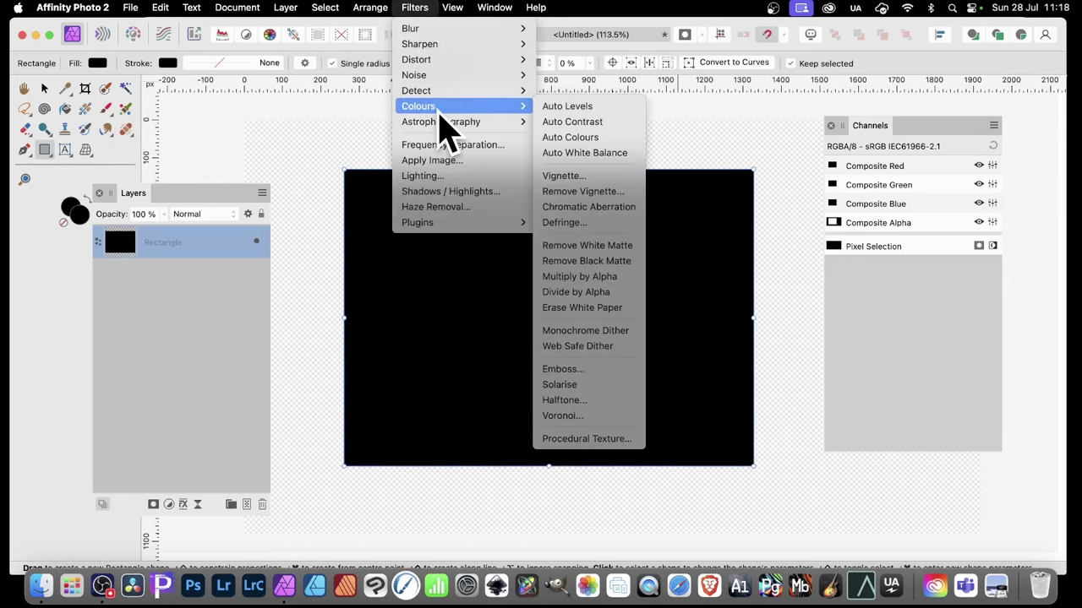
- Open the Procedural Texture filter and browse its preset list for Chequered
left_click(631, 443)
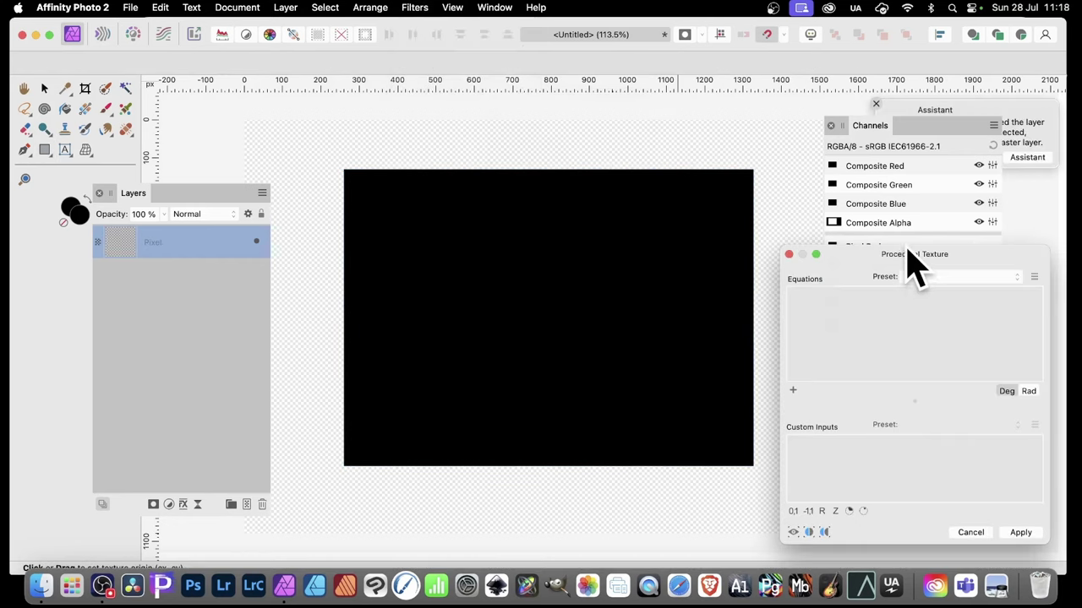
left_click_drag(908, 252, 505, 124)
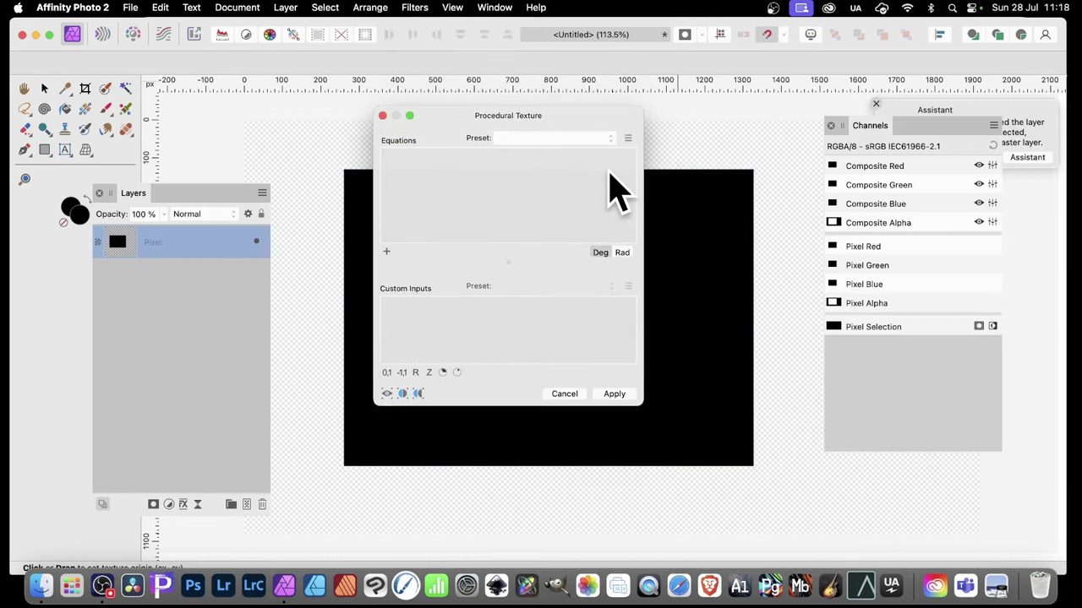
left_click(591, 140)
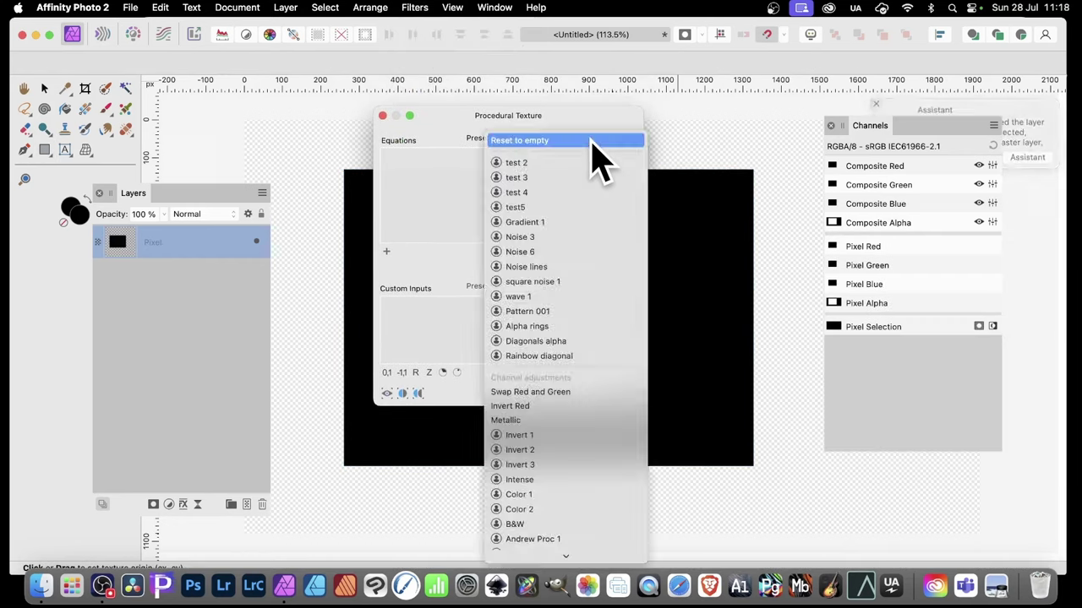
scroll(592, 205, "down", 5)
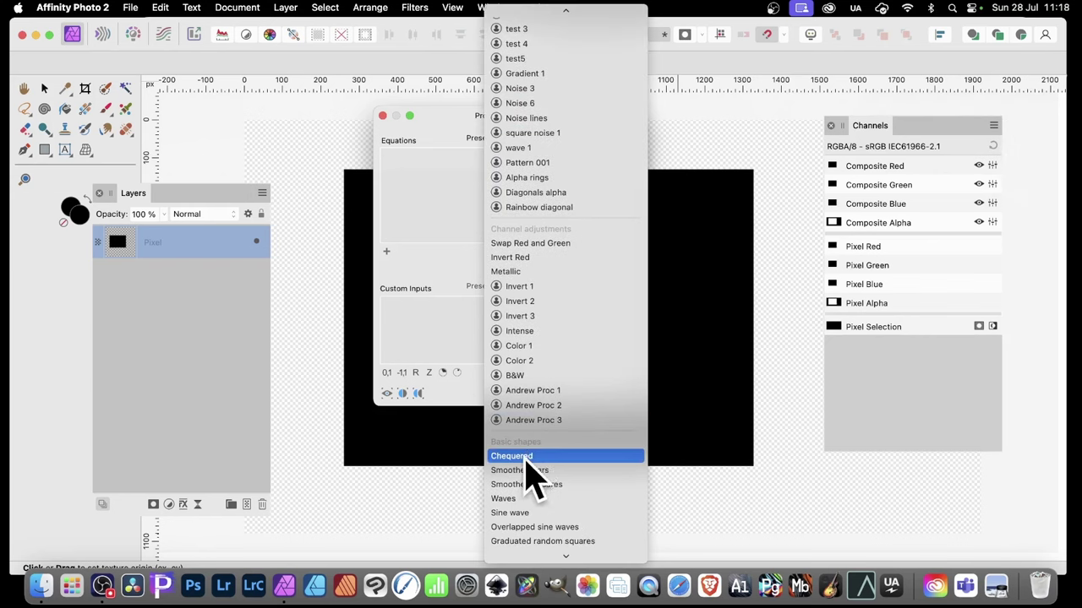
- Apply the Chequered preset and enlarge the Procedural Texture dialog
left_click(526, 457)
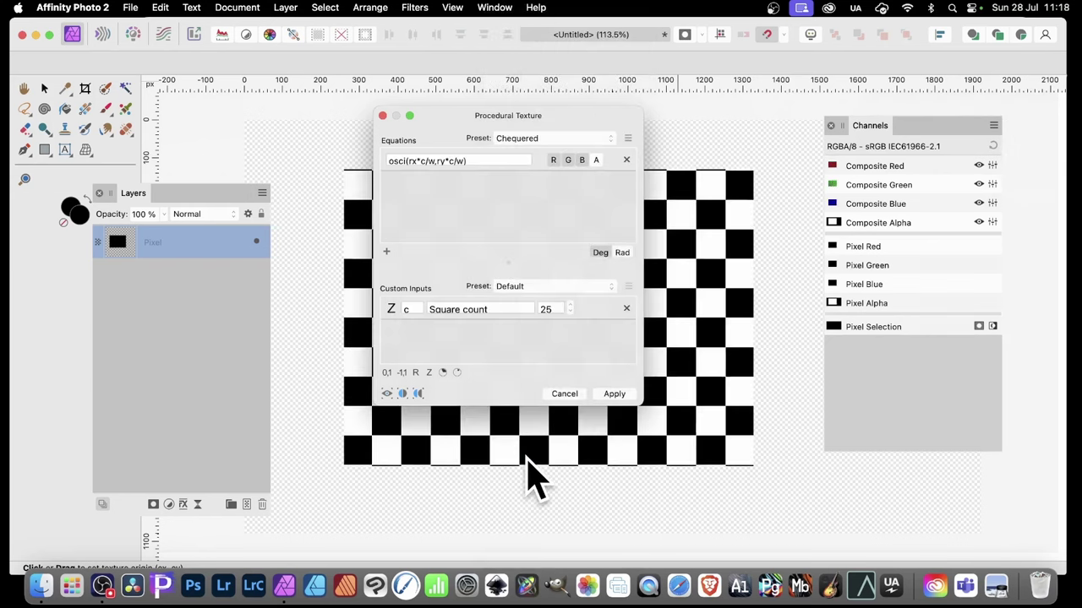
left_click_drag(459, 121, 606, 165)
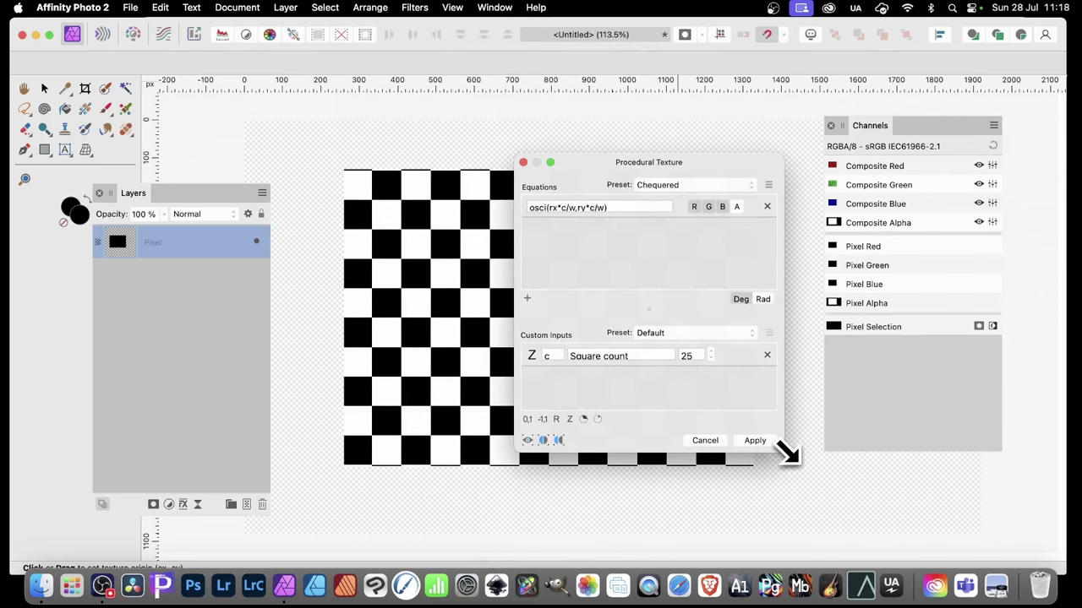
left_click_drag(783, 450, 970, 537)
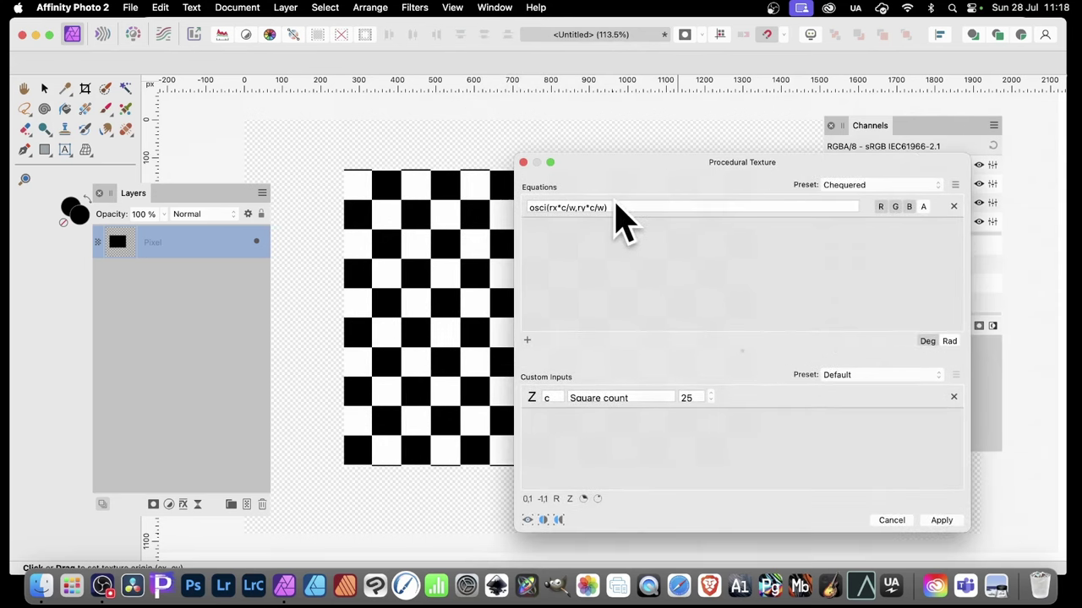
- Change the equation to osci(rx*rx*c/w,ry*ry*c/w), squaring both the rx and ry terms
left_click(550, 207)
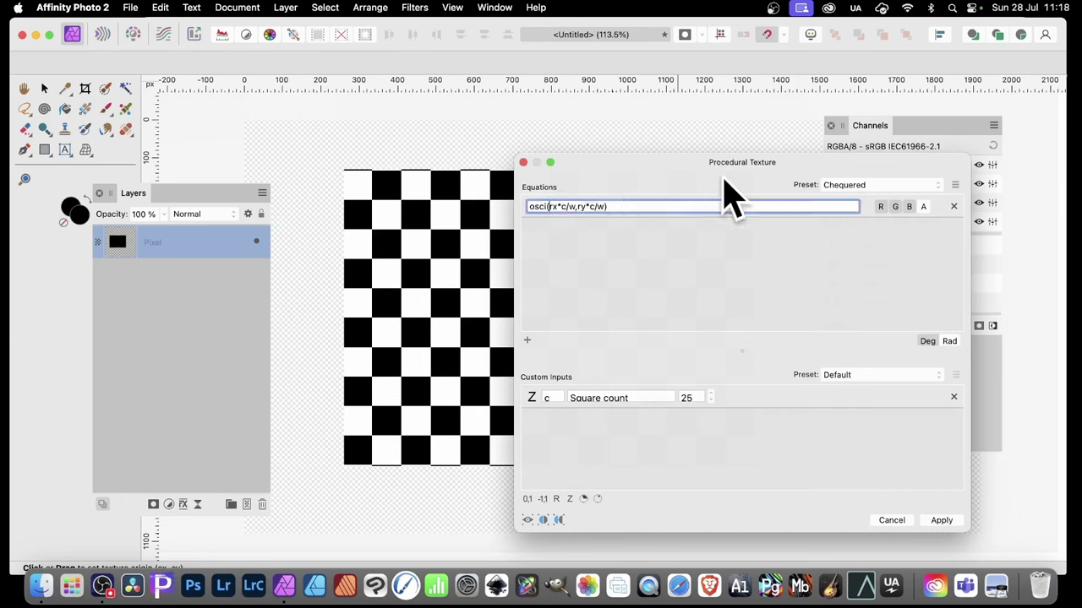
type("rx*")
key("Return")
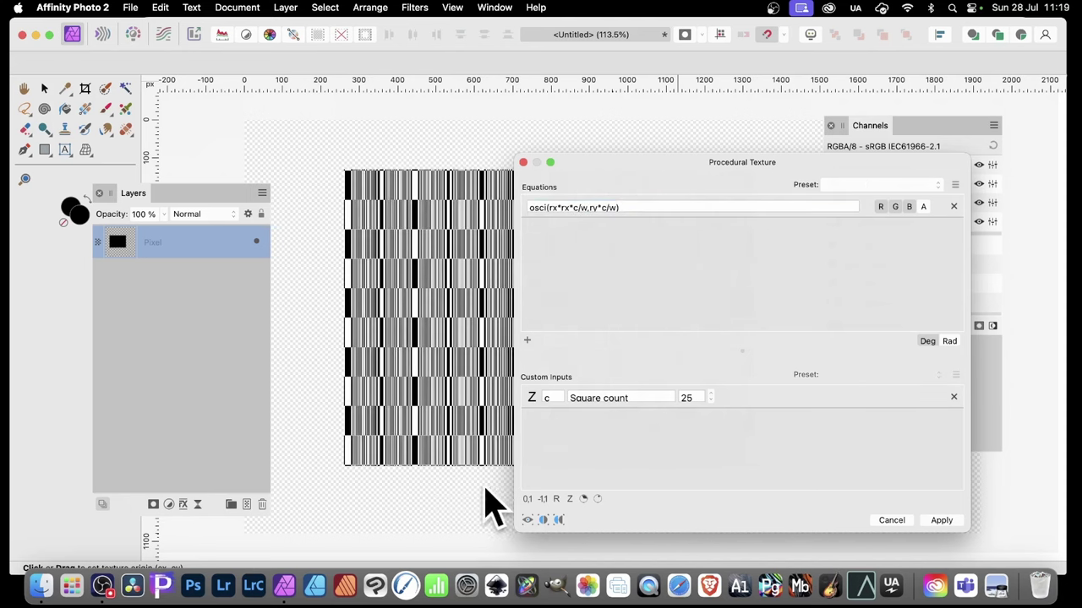
left_click_drag(677, 174, 698, 177)
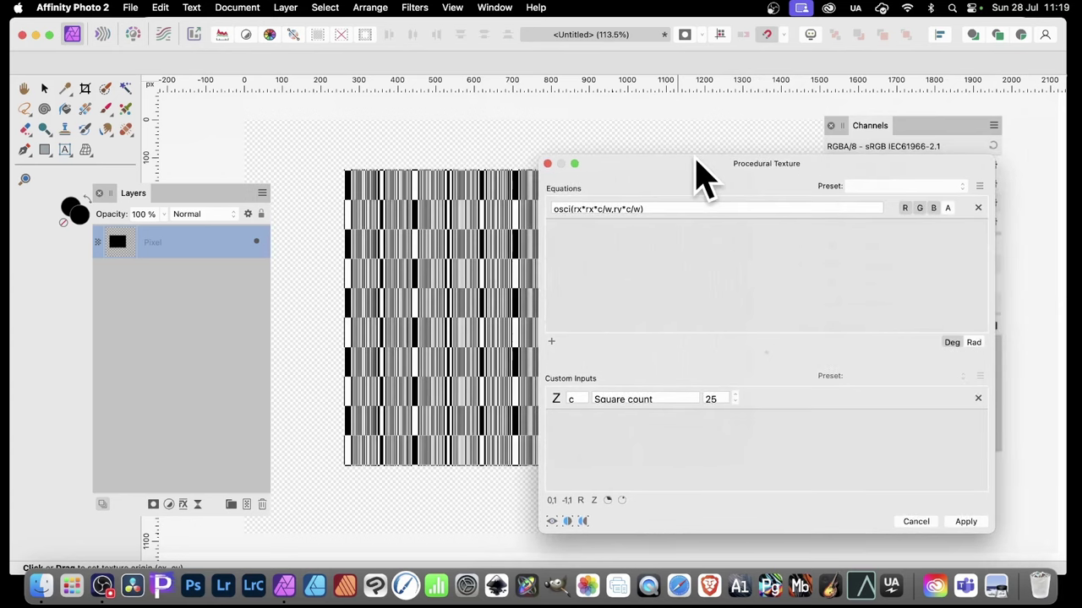
left_click(623, 207)
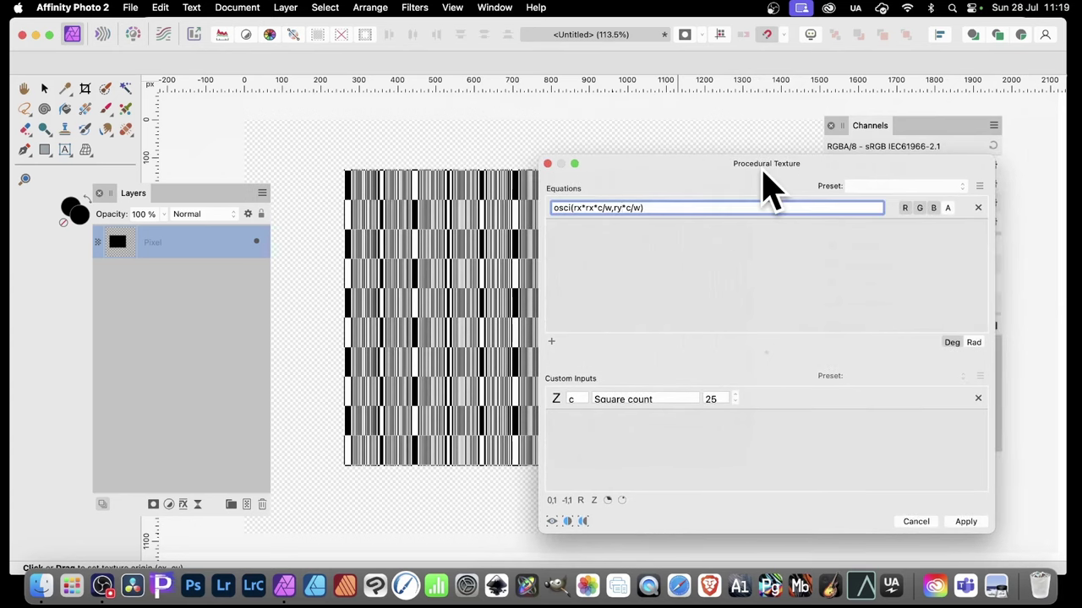
type("*ry*")
key("Return")
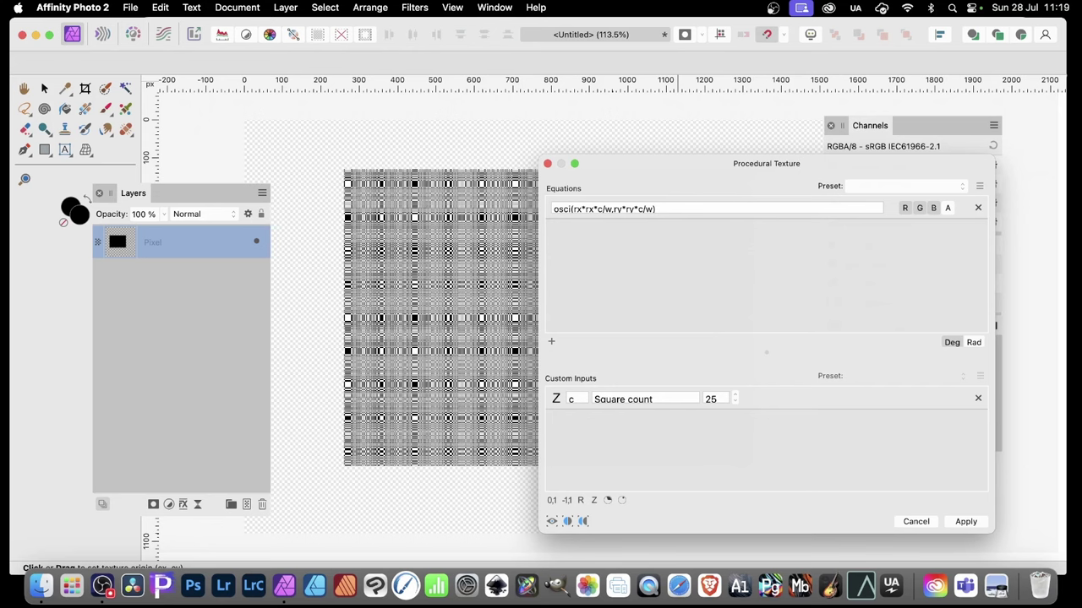
- Divide both terms by (100*w) so the equation reads osci(rx*rx*c/(100*w),ry*ry*c/(100*w))
left_click(605, 207)
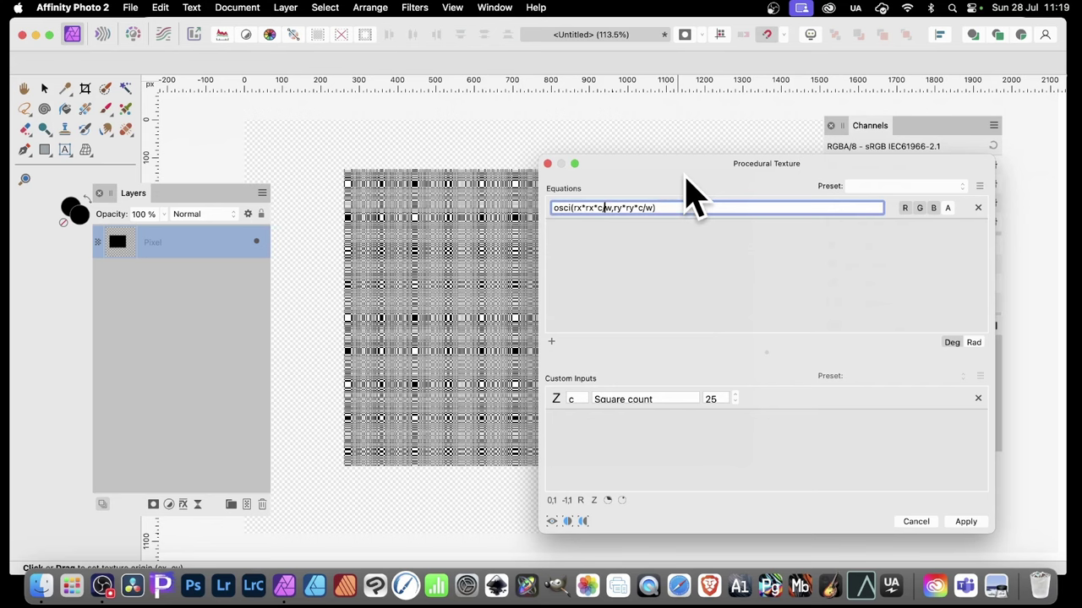
type("/(100*w)")
key("Return")
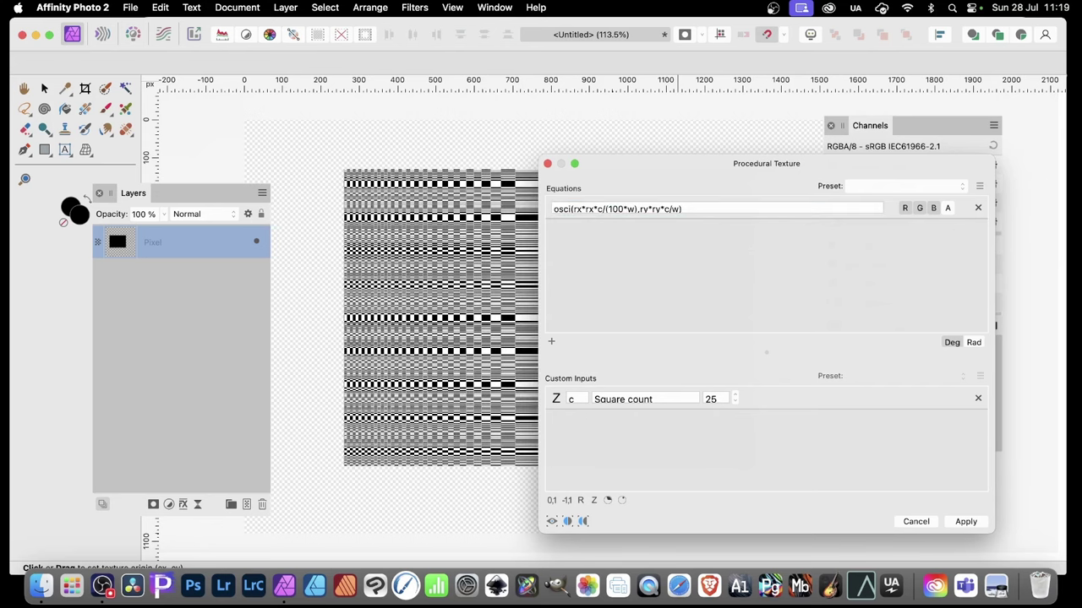
left_click(671, 209)
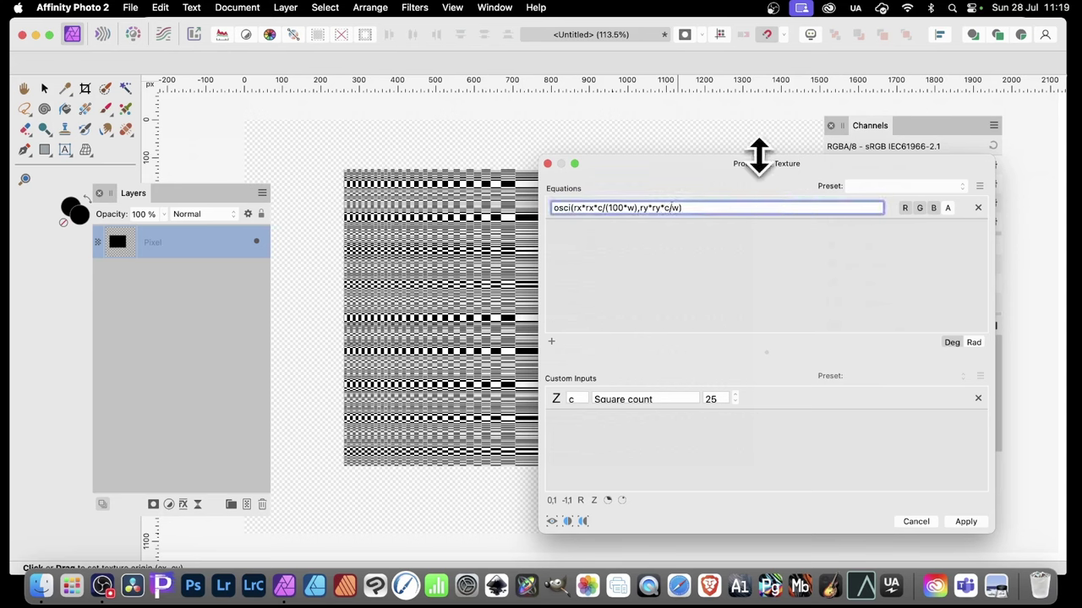
type("(100*")
key("Return")
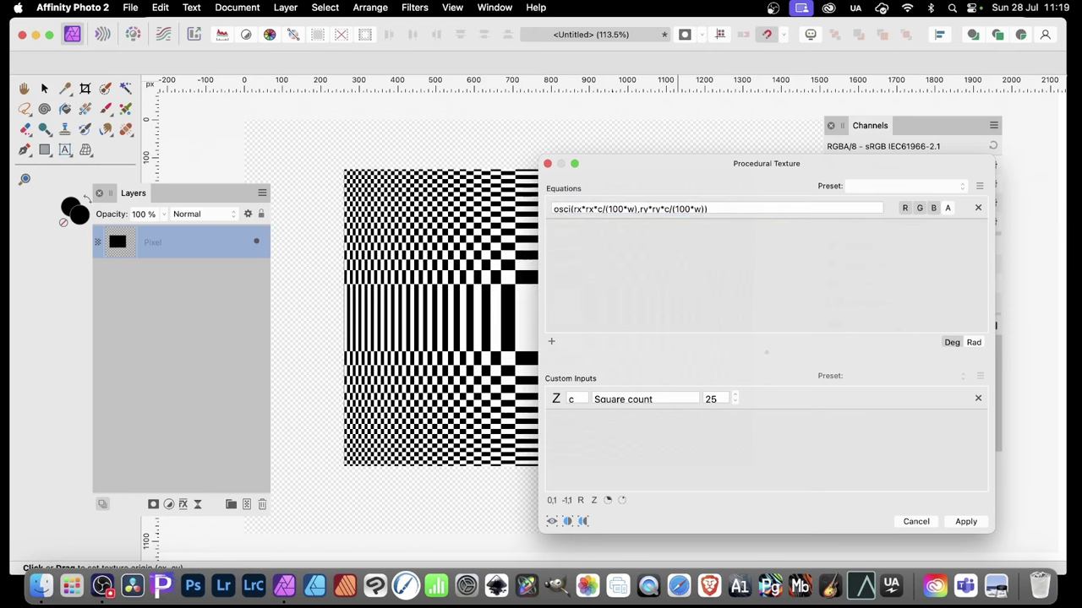
left_click_drag(681, 164, 855, 172)
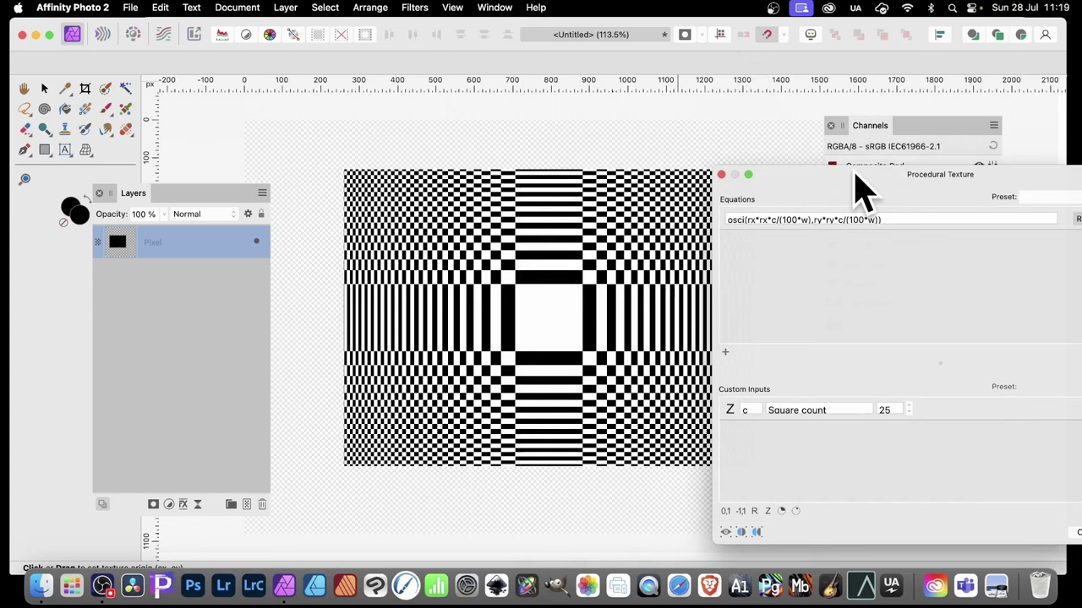
- Add a new integer custom input a with value 400
left_click(798, 219)
double_click(798, 219)
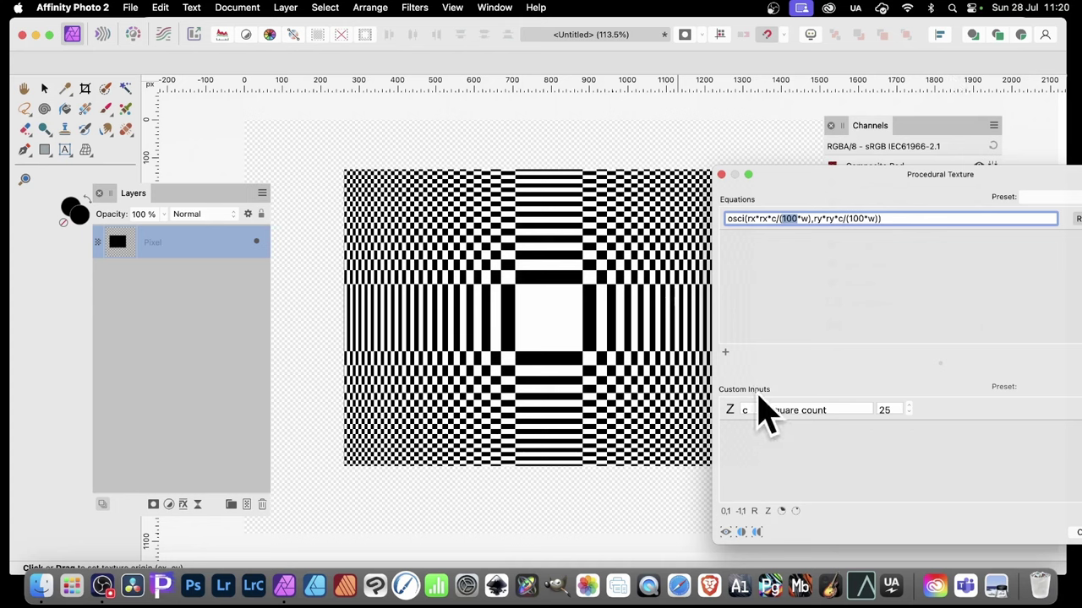
left_click(768, 512)
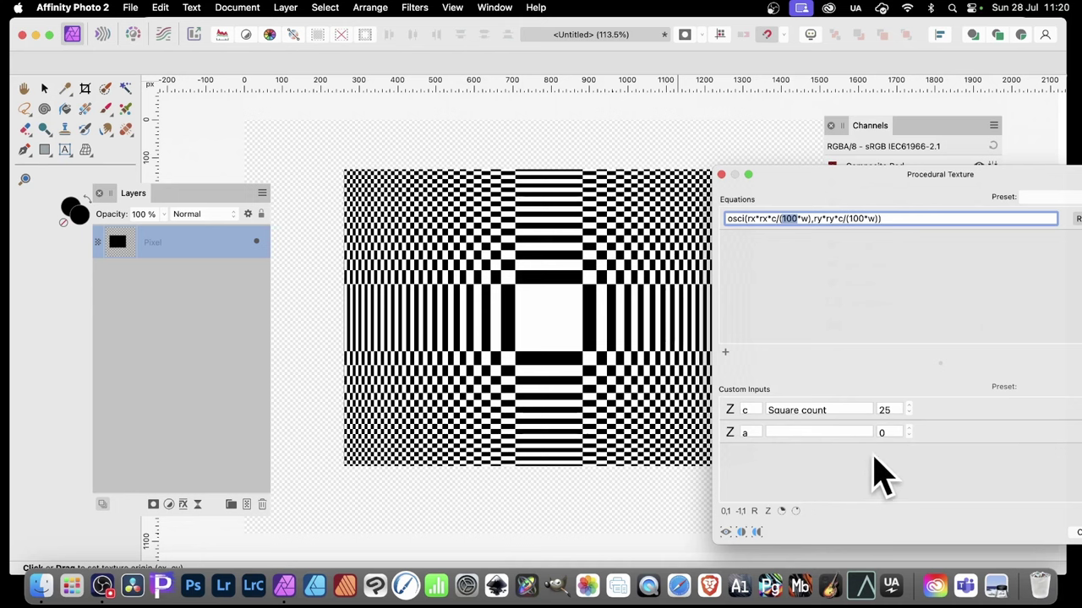
left_click(886, 431)
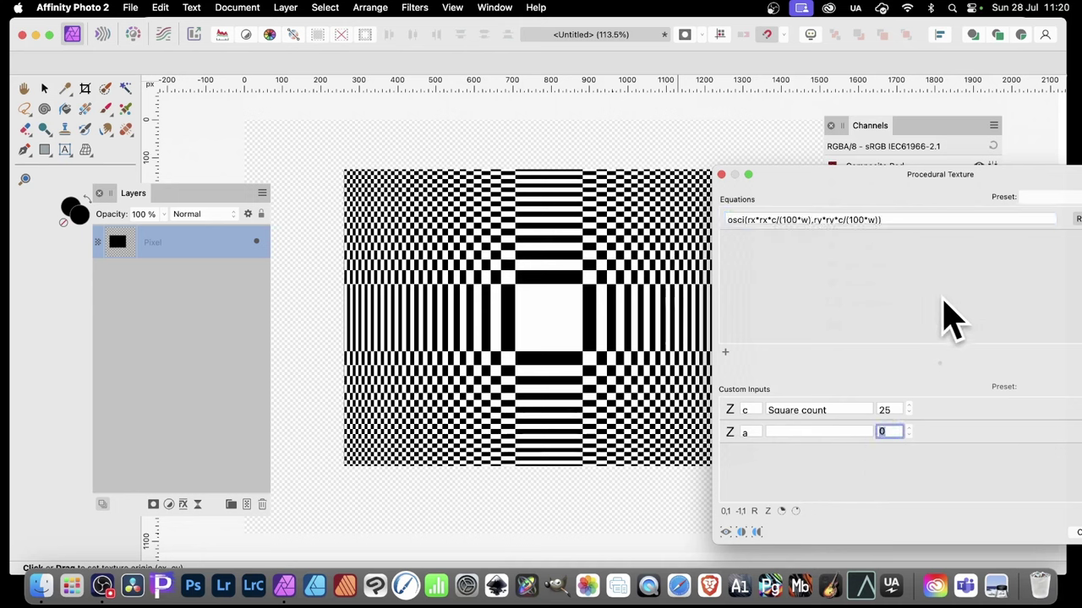
type("400")
key("Return")
- Replace both 100 divisors with a, giving osci(rx*rx*c/(a*w),ry*ry*c/(a*w))
left_click(796, 220)
key("BackSpace")
key("BackSpace")
key("BackSpace")
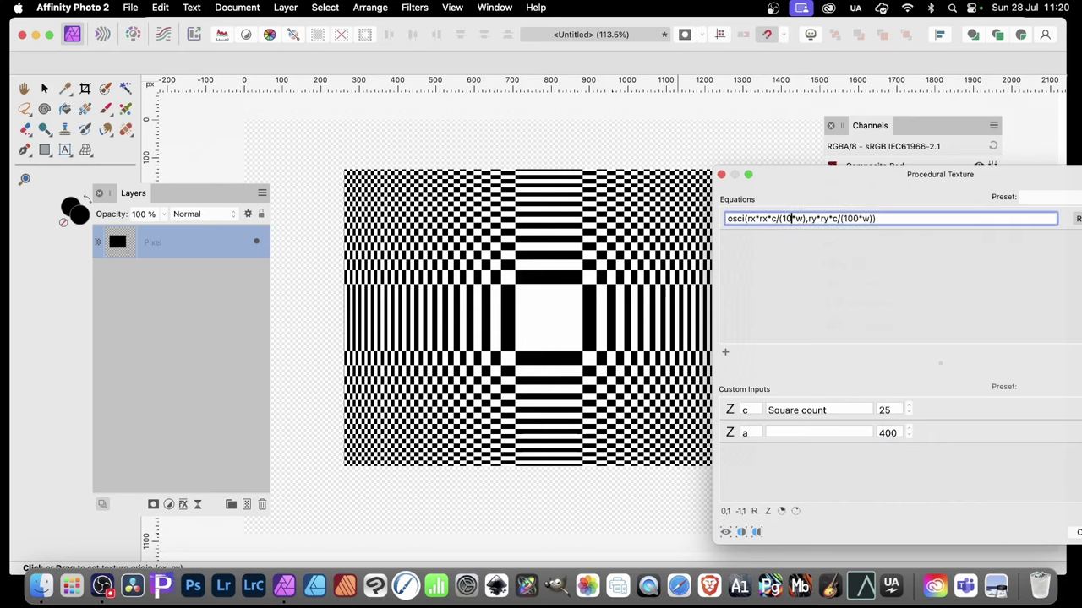
type("a")
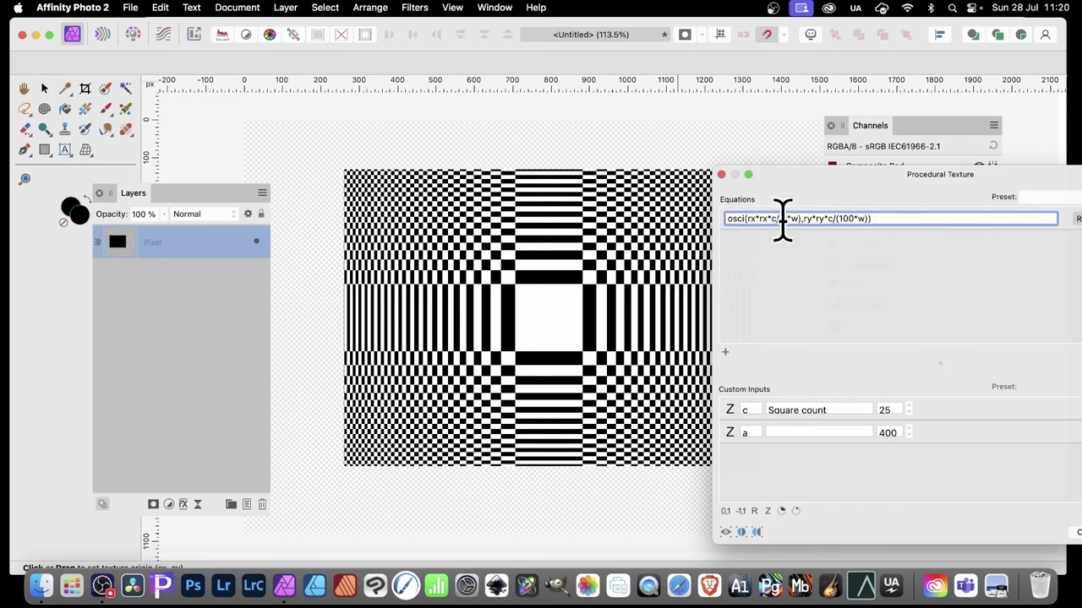
left_click(854, 218)
key("BackSpace")
key("BackSpace")
key("BackSpace")
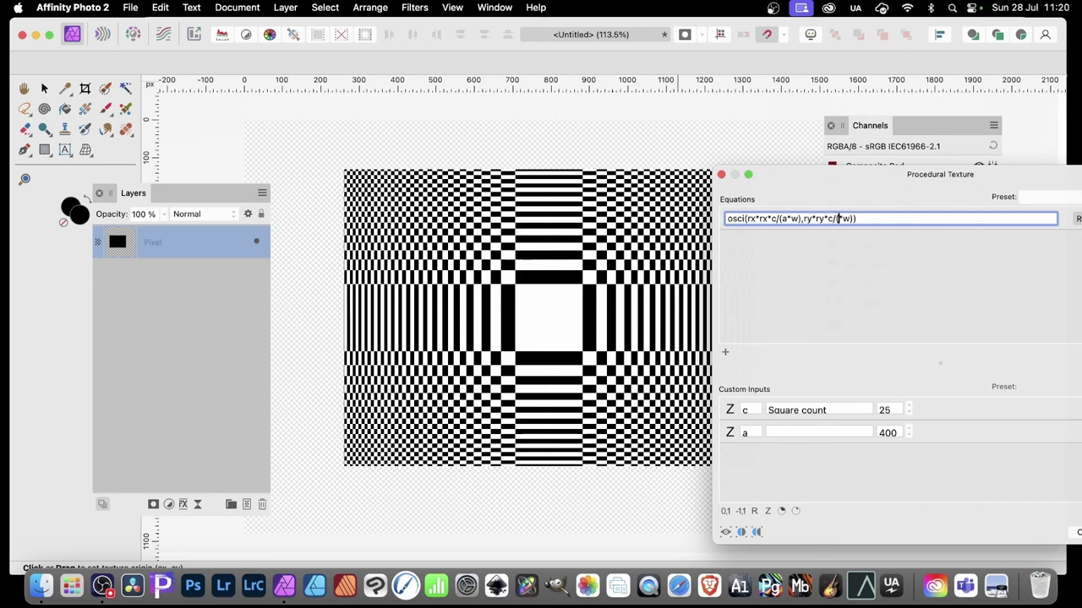
type("a")
key("Return")
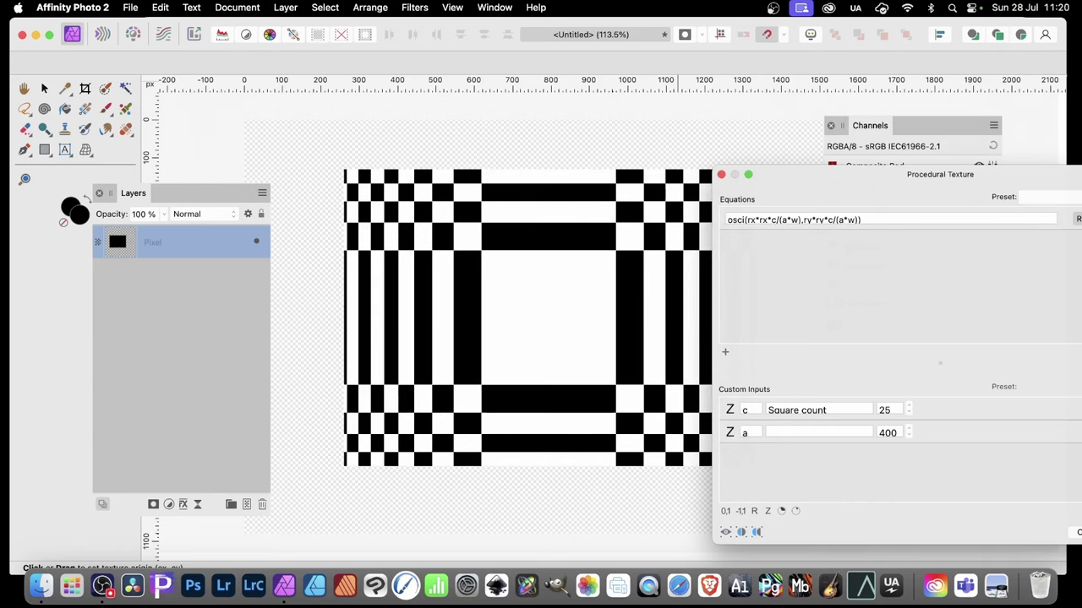
- Describe input a as 'increase' and set its value to 100
left_click(782, 432)
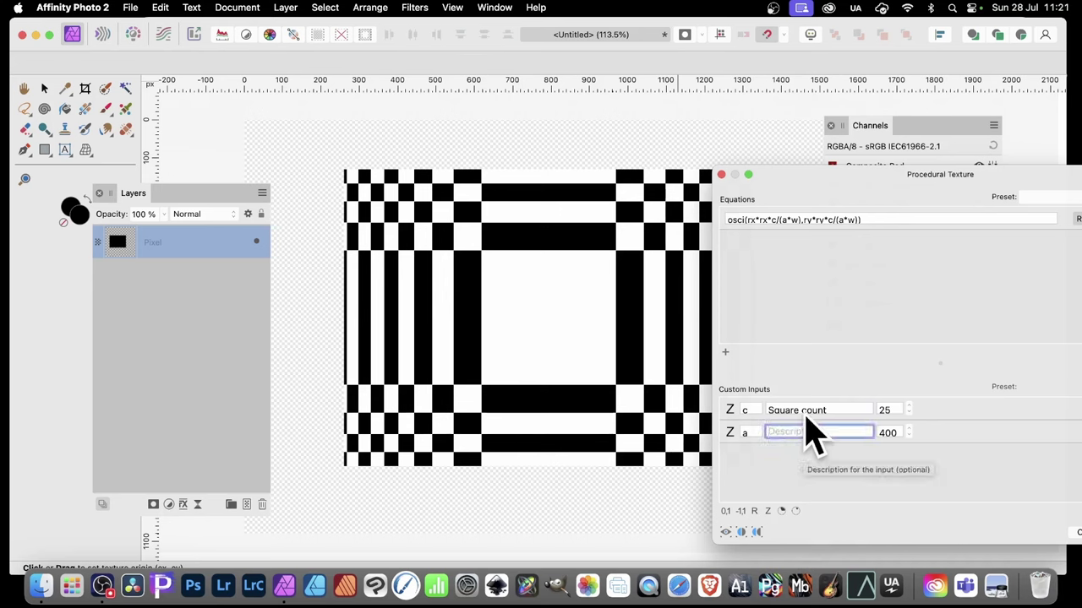
type("increase")
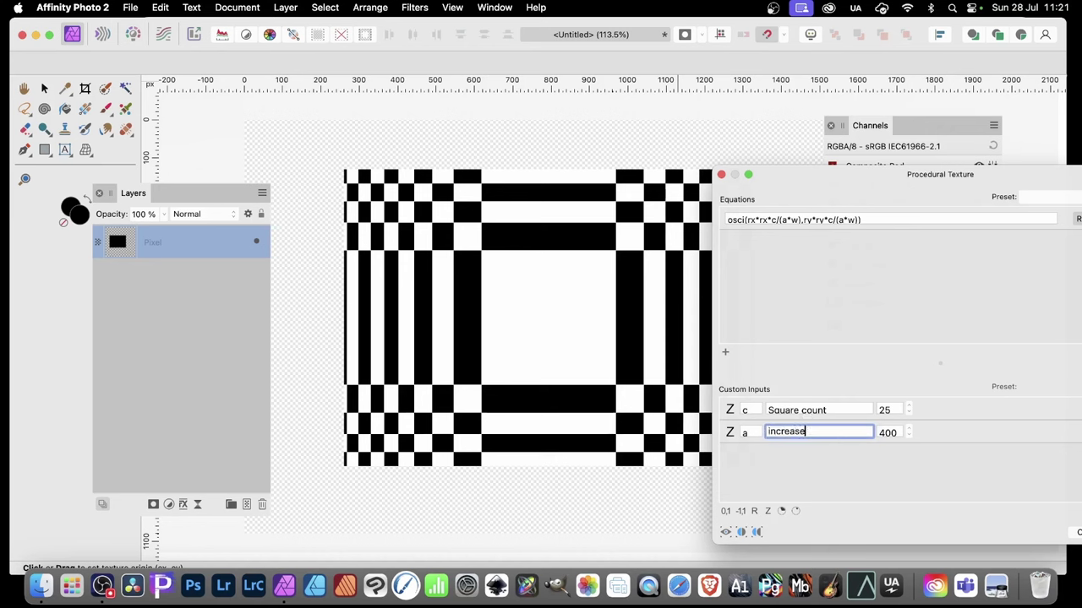
left_click(888, 431)
type("400")
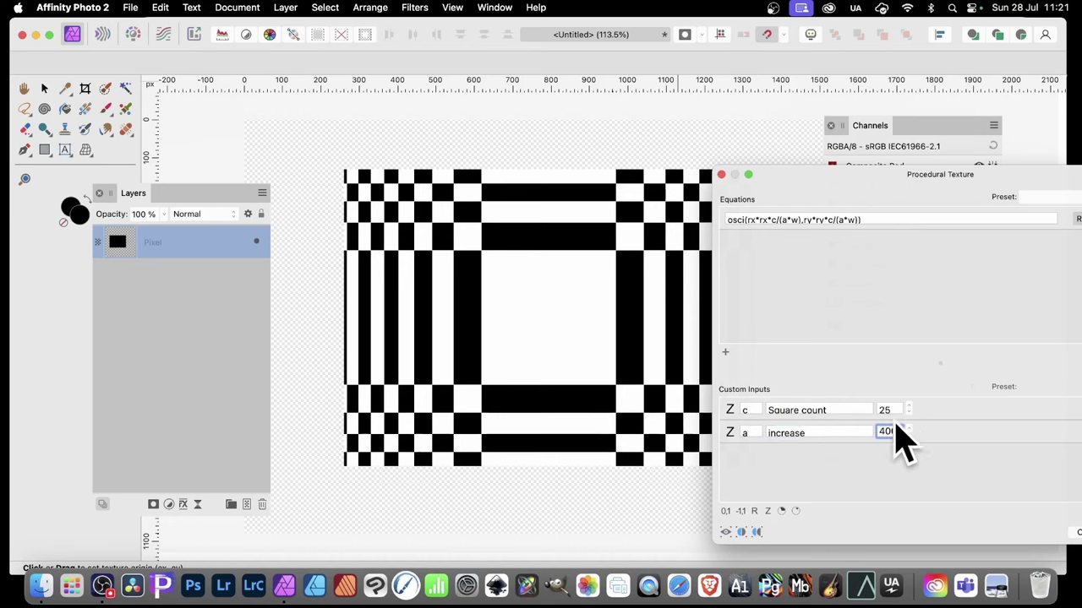
key("BackSpace")
key("BackSpace")
key("BackSpace")
type("99")
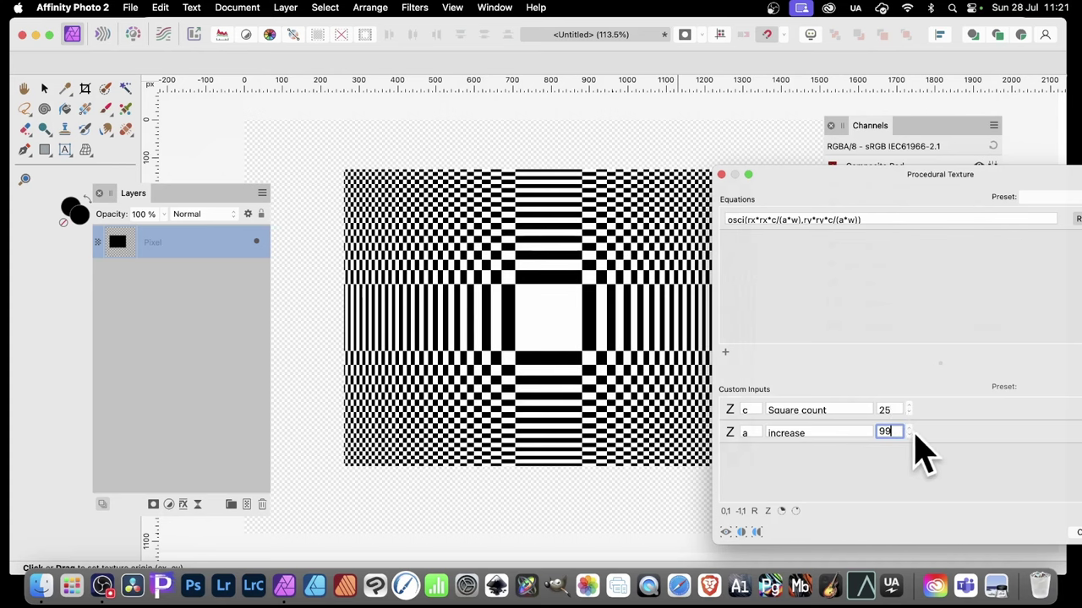
key("Up")
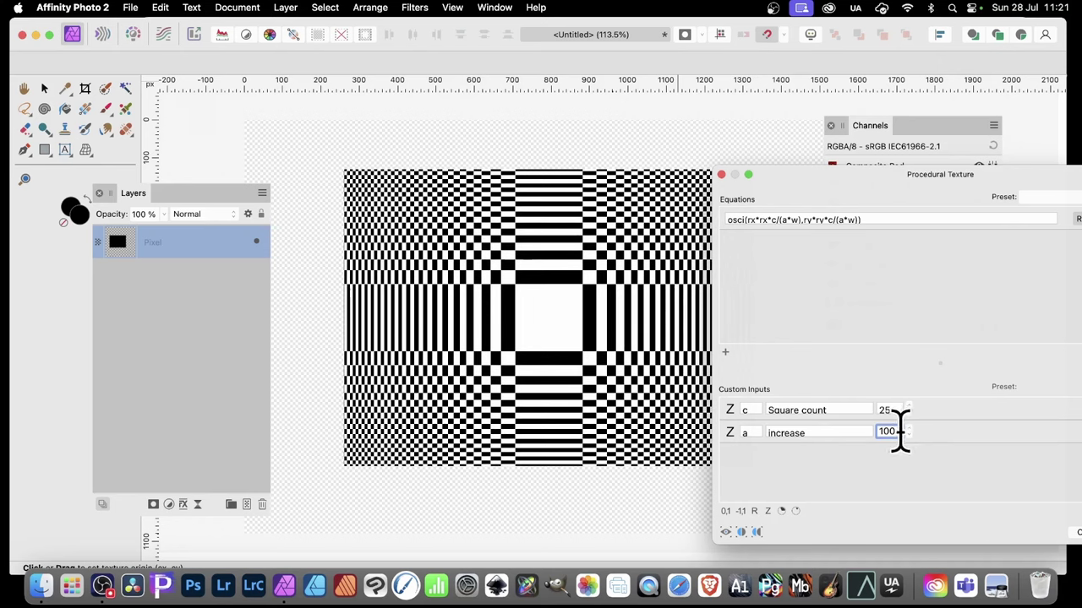
- Change the increase value to 500, then enter 300
left_click(898, 433)
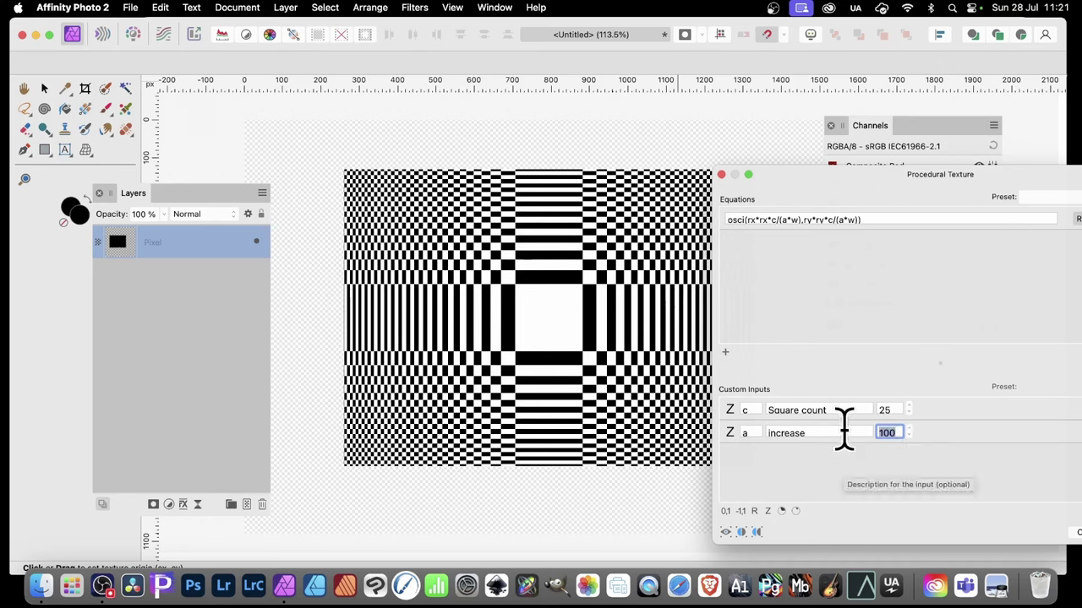
type("500")
key("Return")
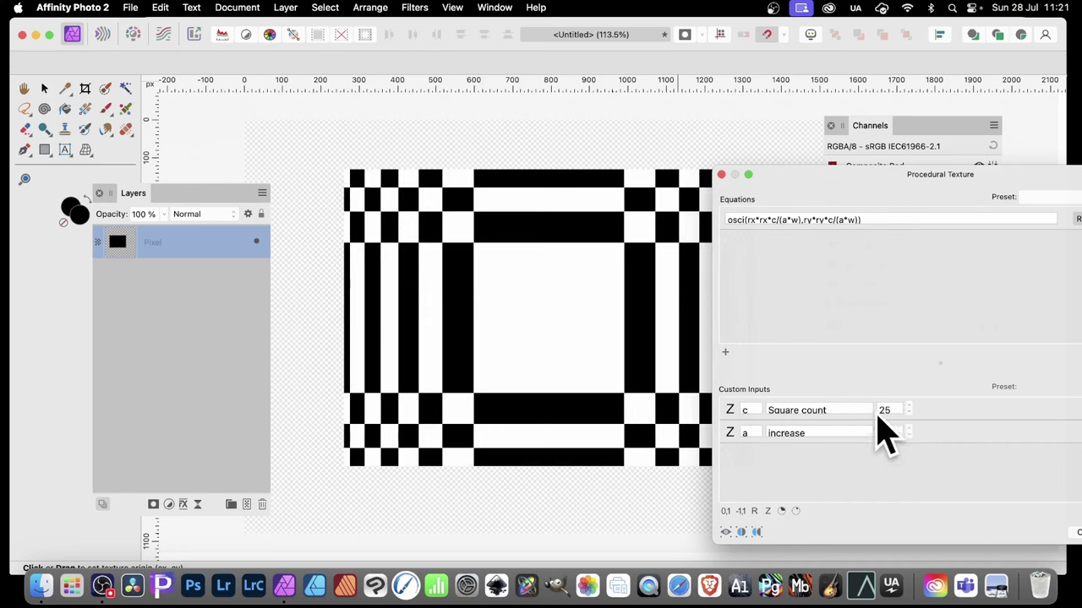
left_click(898, 431)
type("300")
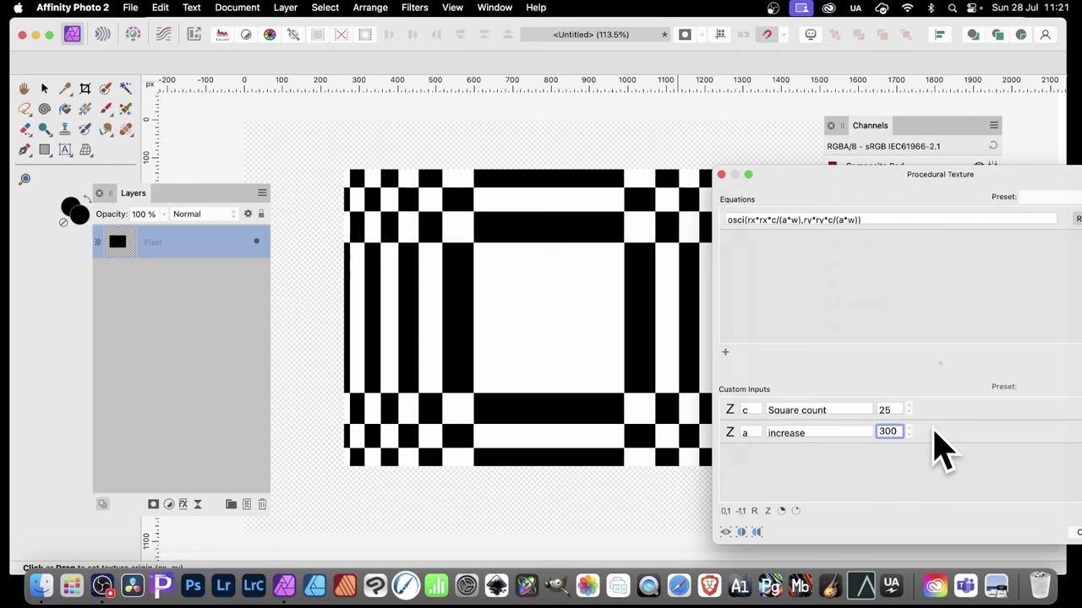
- Save the equation as a preset named 'increas 1' in the custom category
left_click_drag(937, 175, 784, 158)
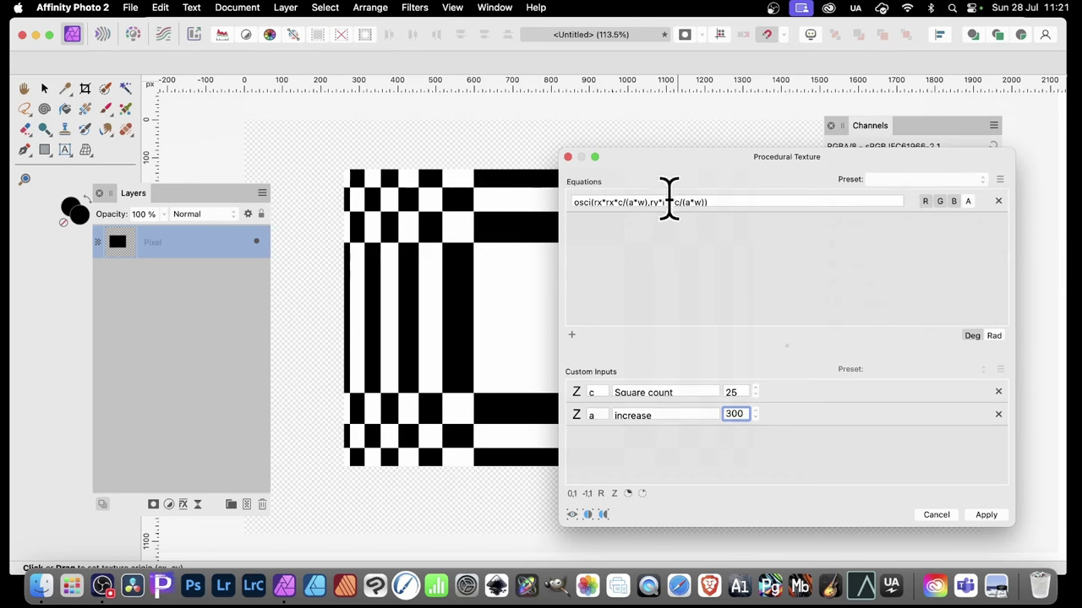
left_click(1000, 180)
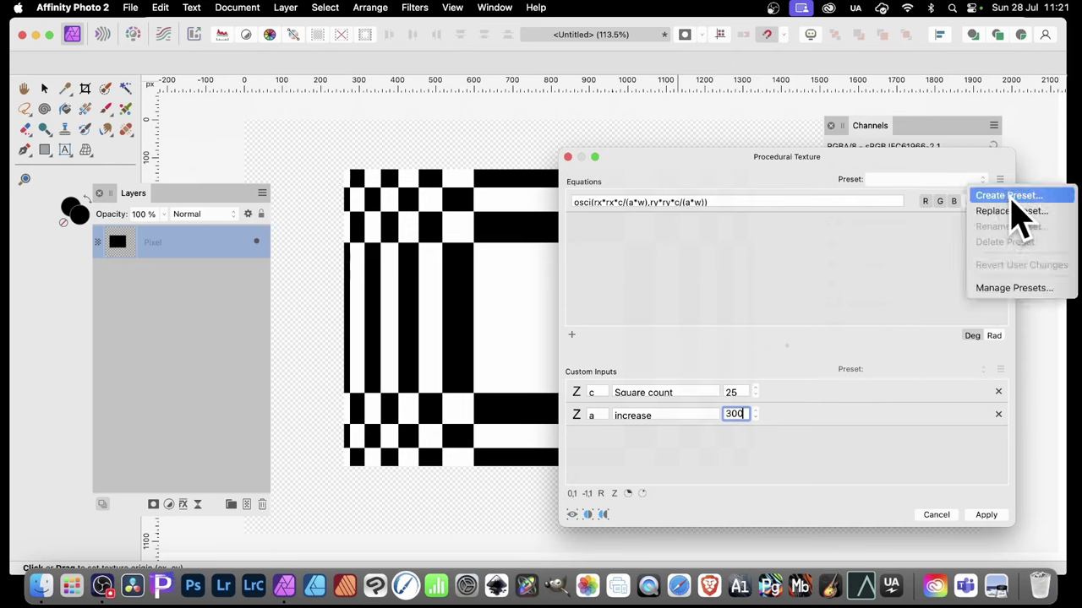
left_click(1012, 197)
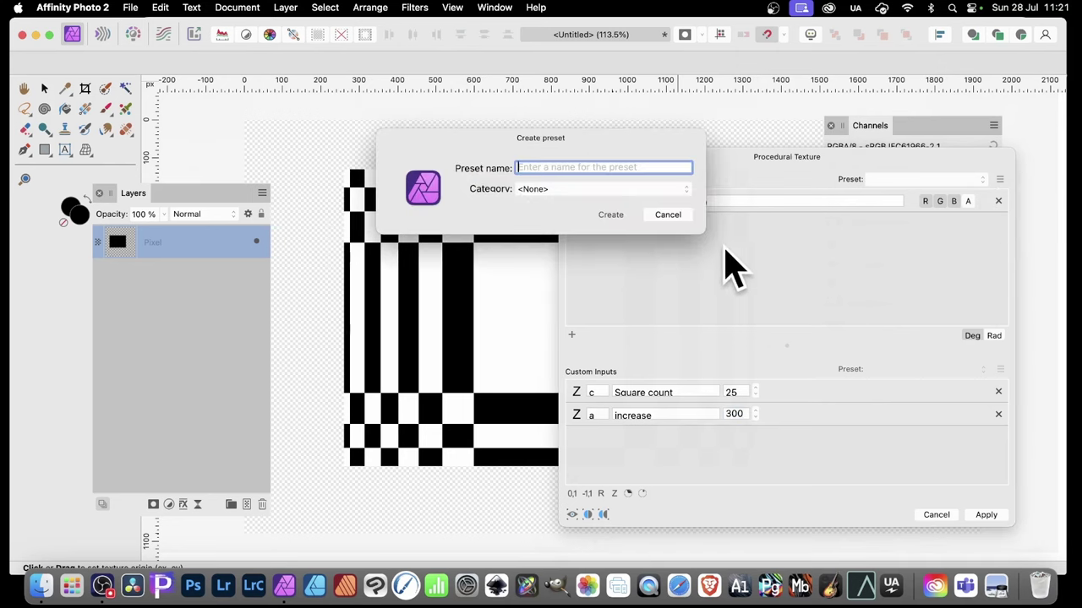
type("increas 1")
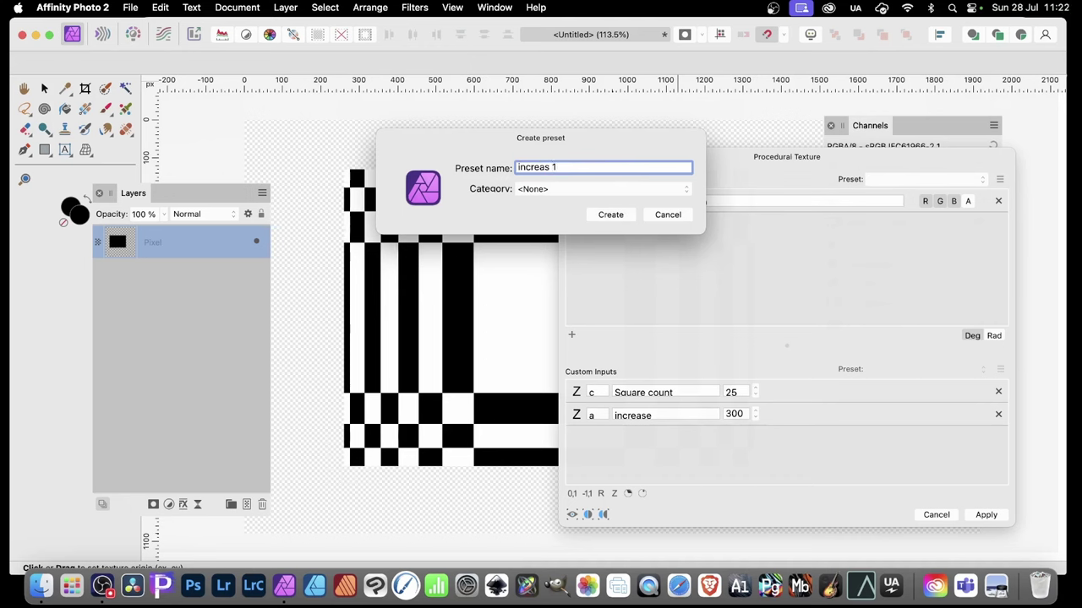
left_click(546, 191)
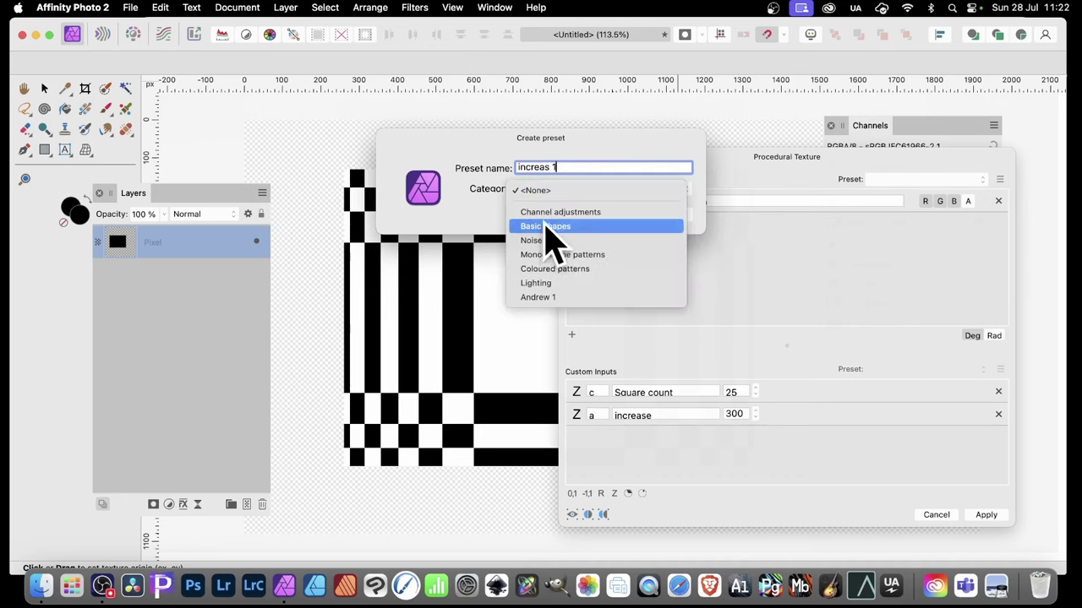
left_click(559, 298)
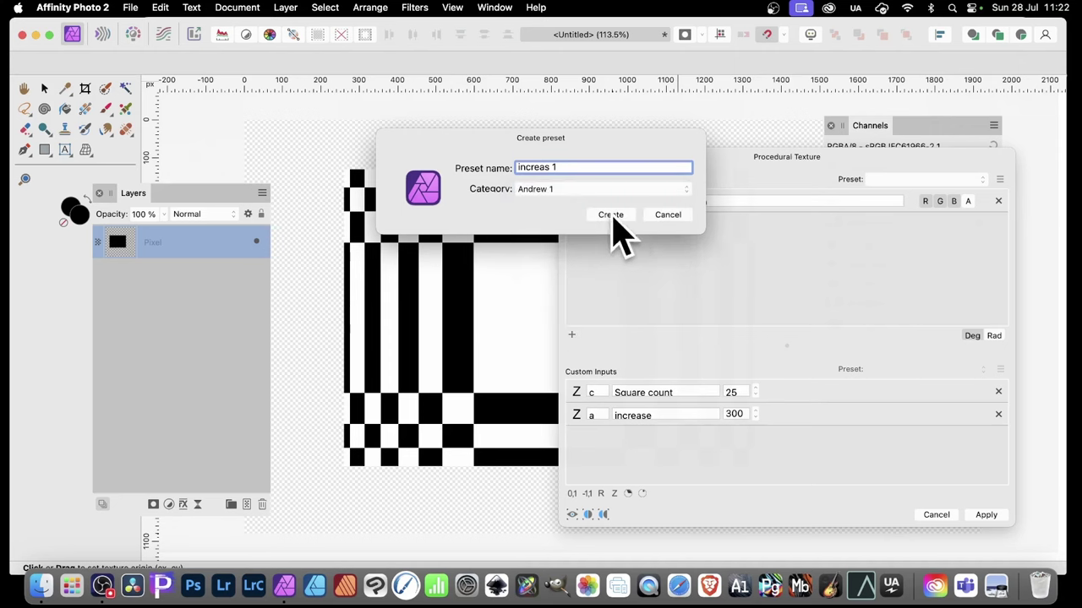
left_click(615, 222)
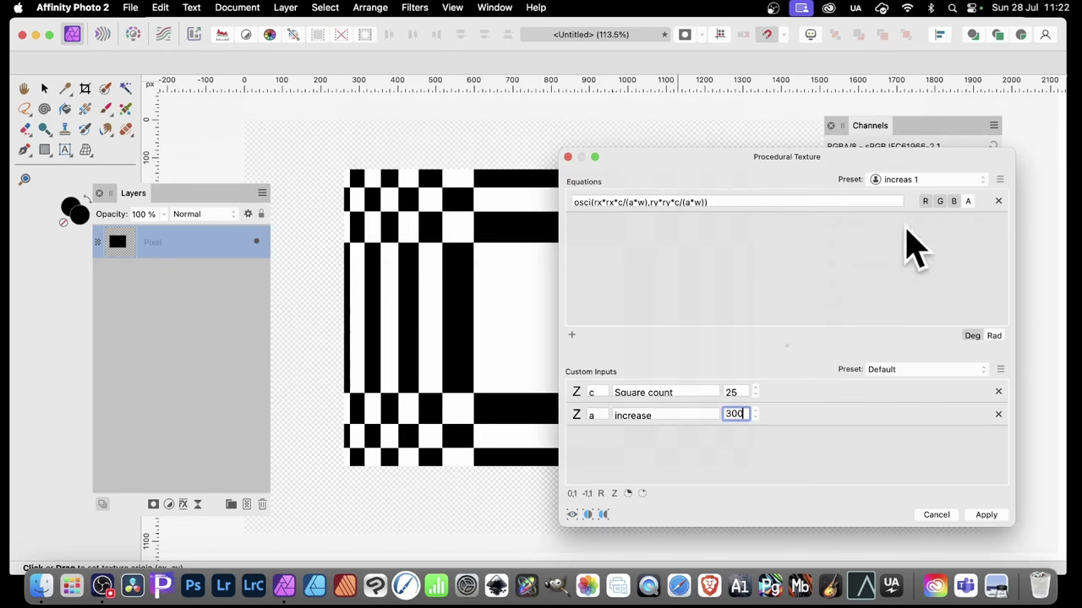
- Turn off the G and B channels so the equation drives only red, then select the equation text
left_click(941, 202)
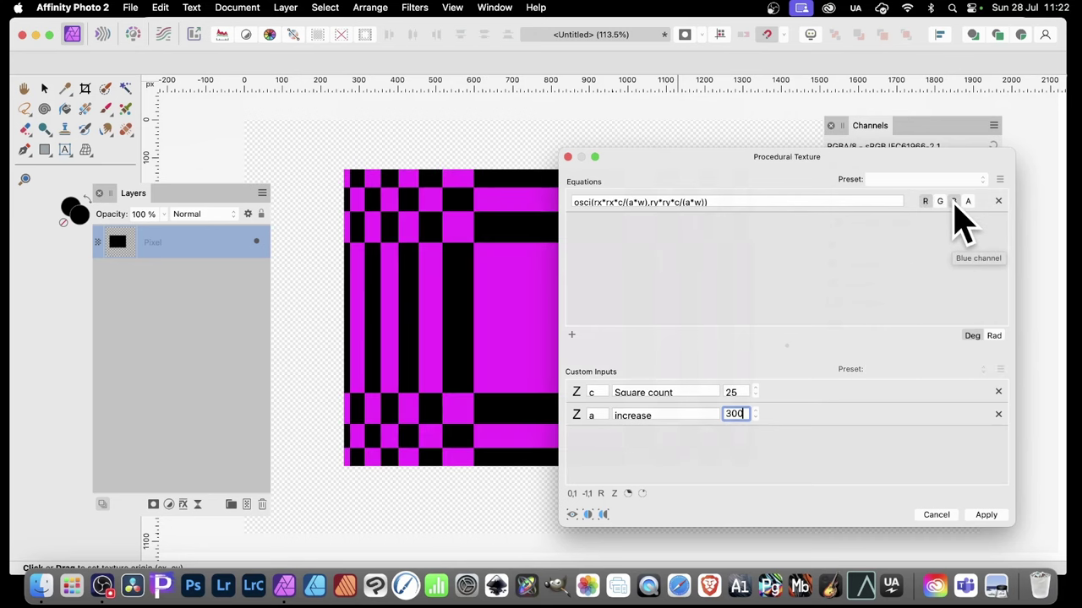
left_click(953, 202)
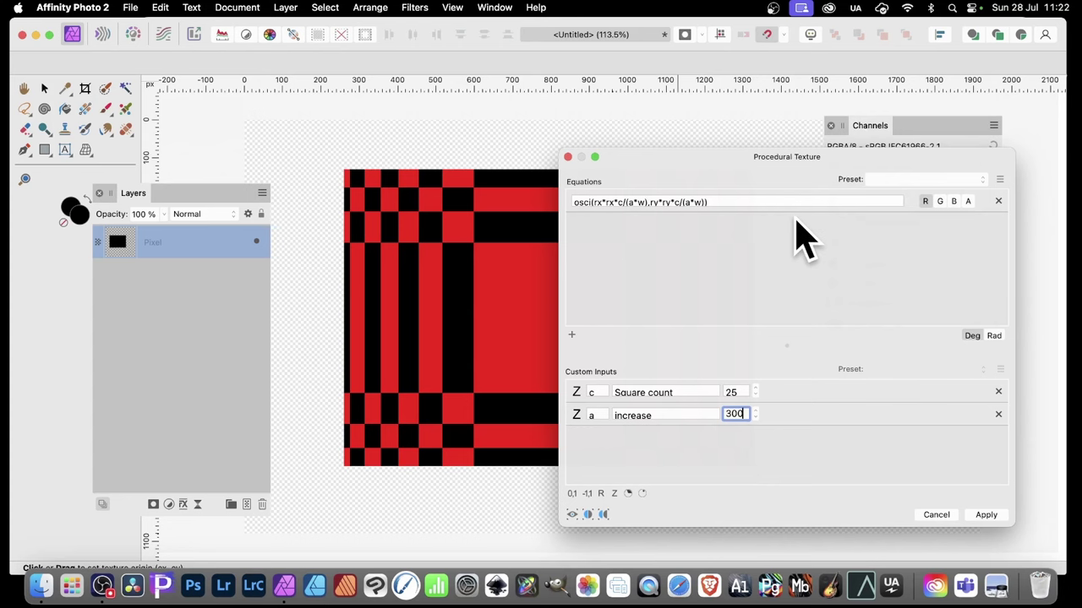
left_click_drag(712, 159, 663, 174)
left_click_drag(677, 212, 516, 188)
key("cmd+c")
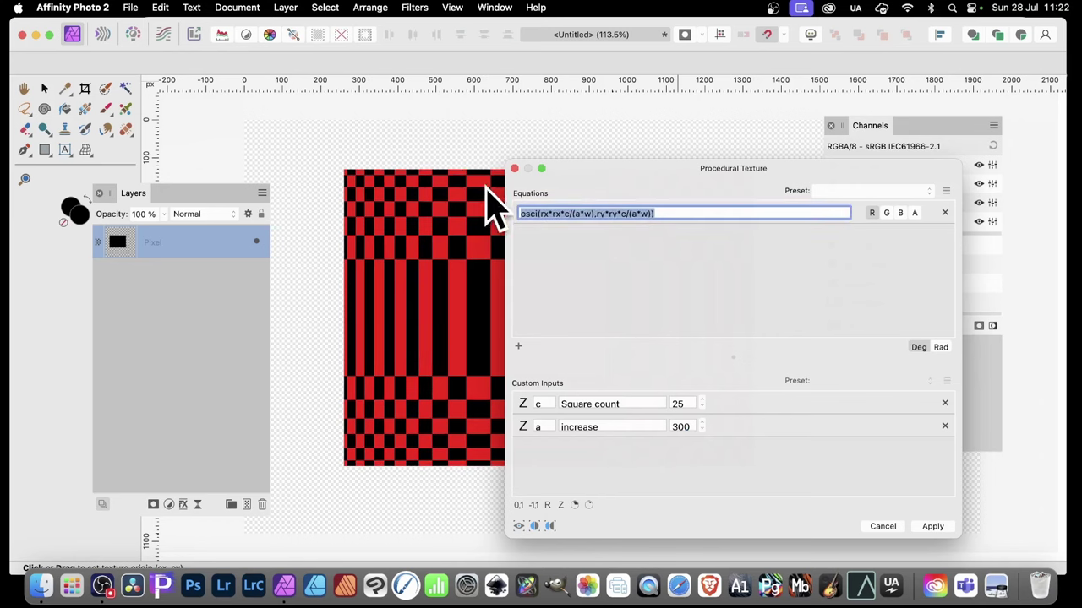
- Add G and B equation rows carrying the same osci equation as the red channel
left_click(518, 345)
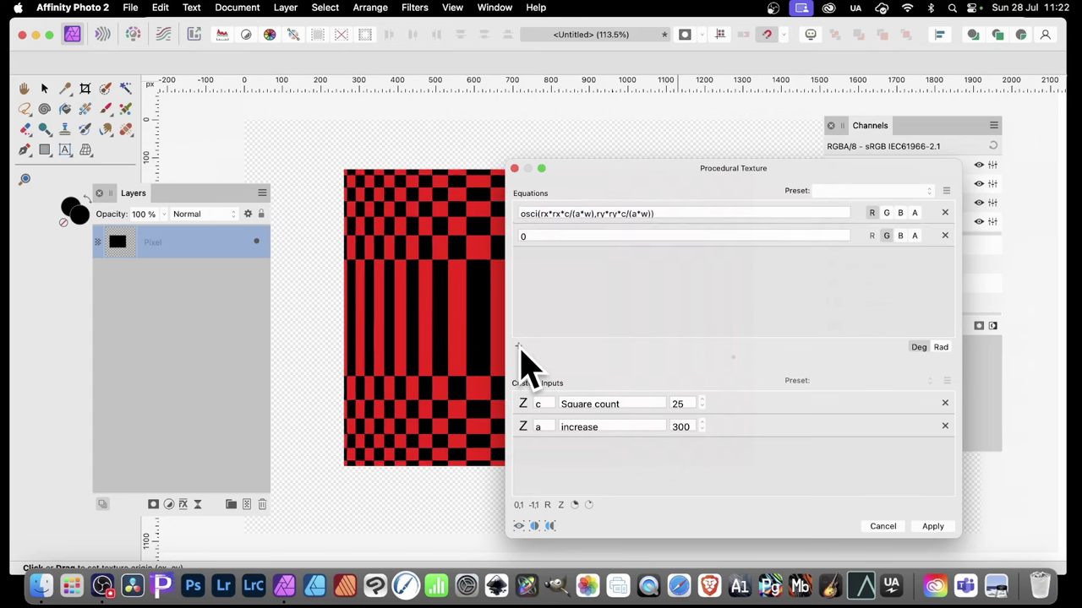
left_click(518, 346)
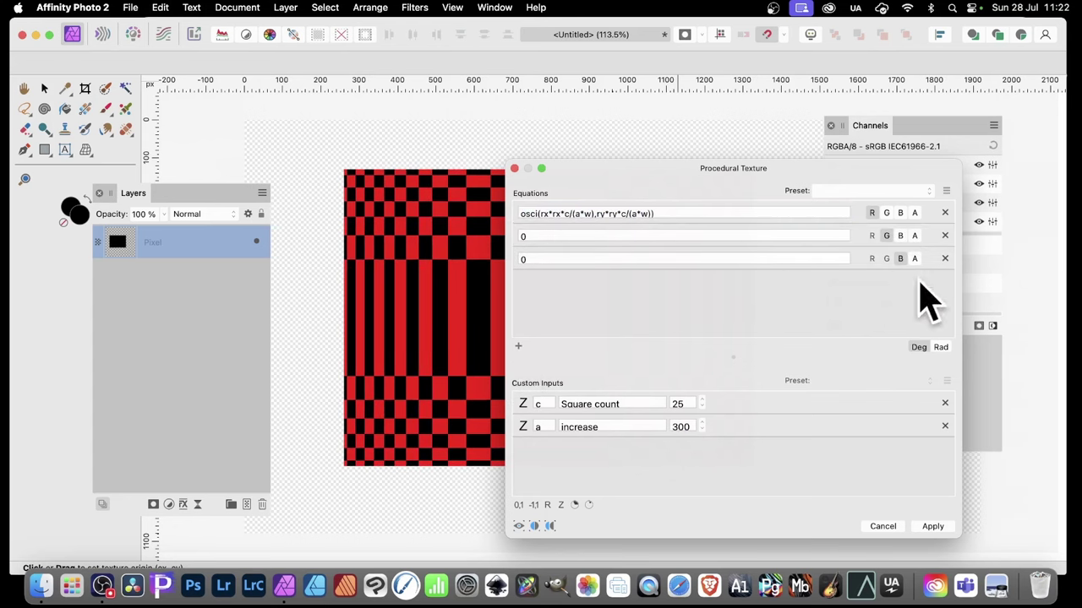
left_click(900, 259)
left_click(547, 236)
key("cmd+v")
left_click(536, 260)
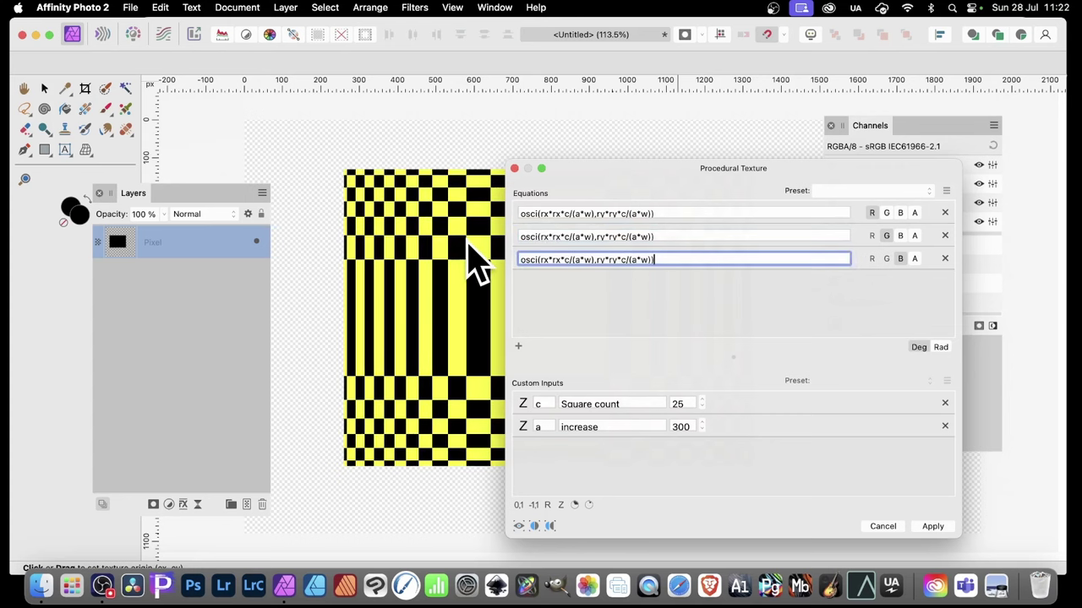
key("Return")
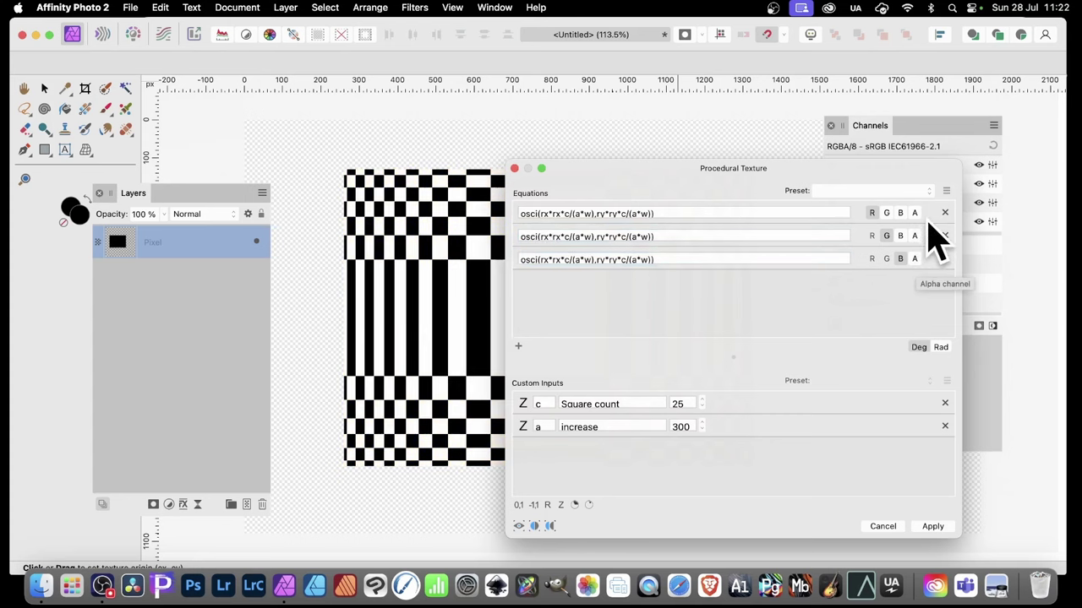
left_click_drag(672, 180, 796, 171)
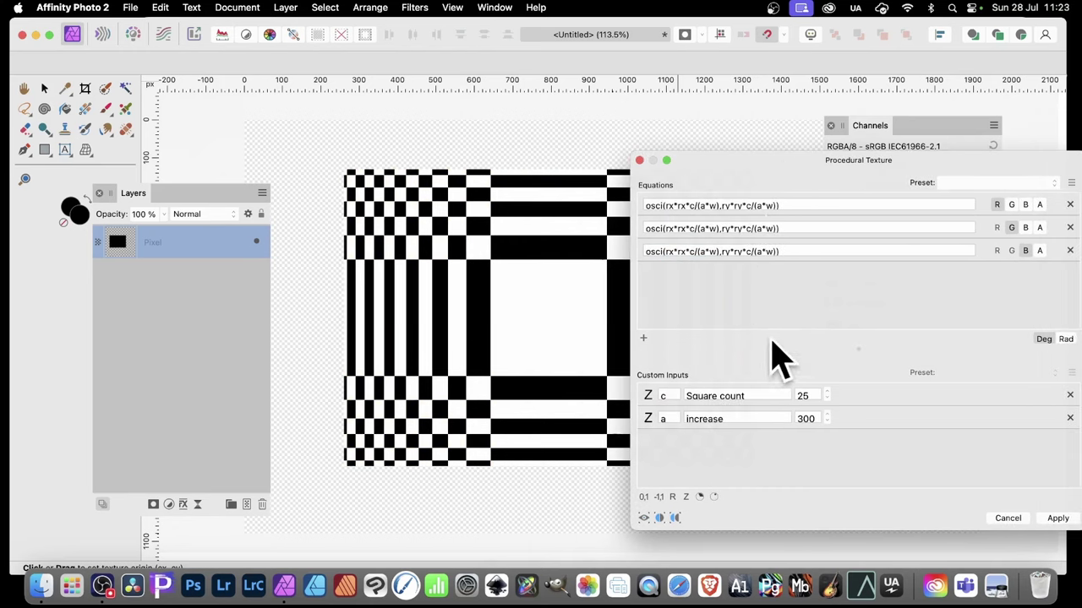
- Change both divisors in the green equation to a fixed 300
left_click(708, 227)
key("BackSpace")
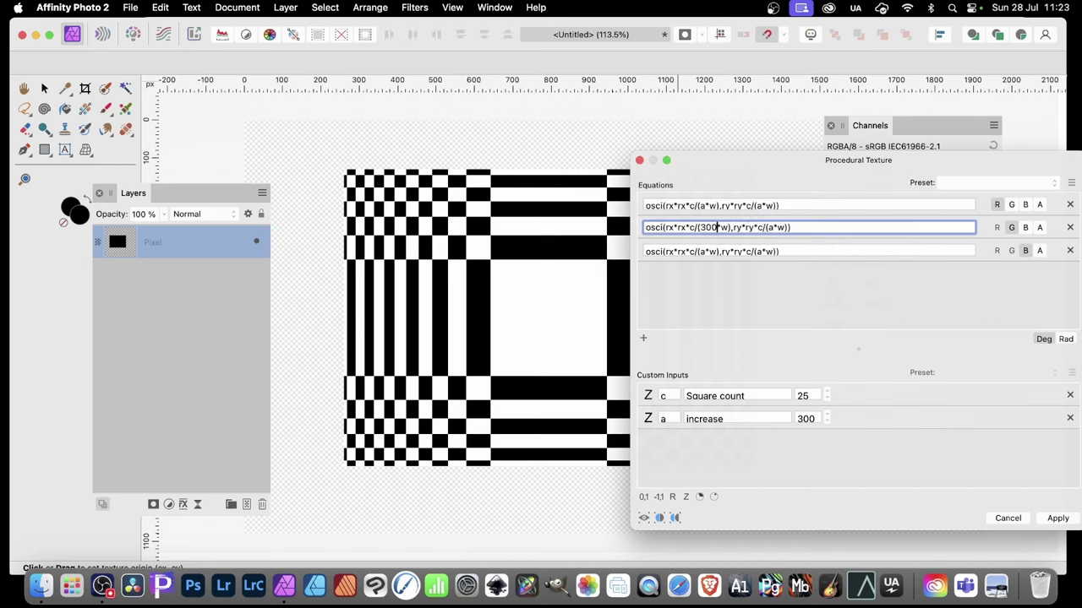
left_click(772, 226)
key("BackSpace")
key("Return")
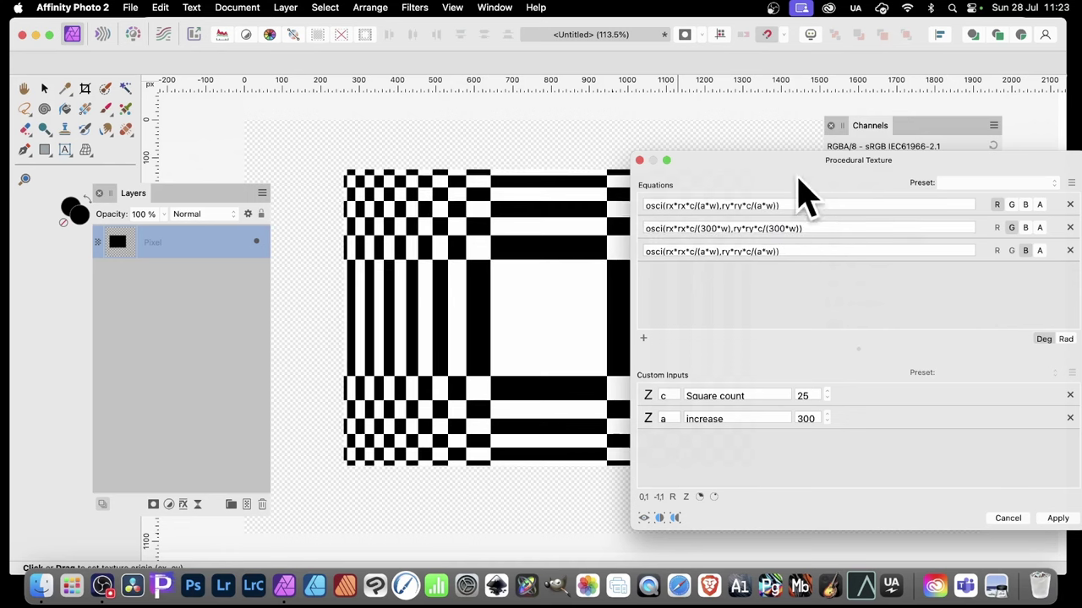
- Change both divisors in the blue equation to a fixed 200
left_click(703, 251)
key("BackSpace")
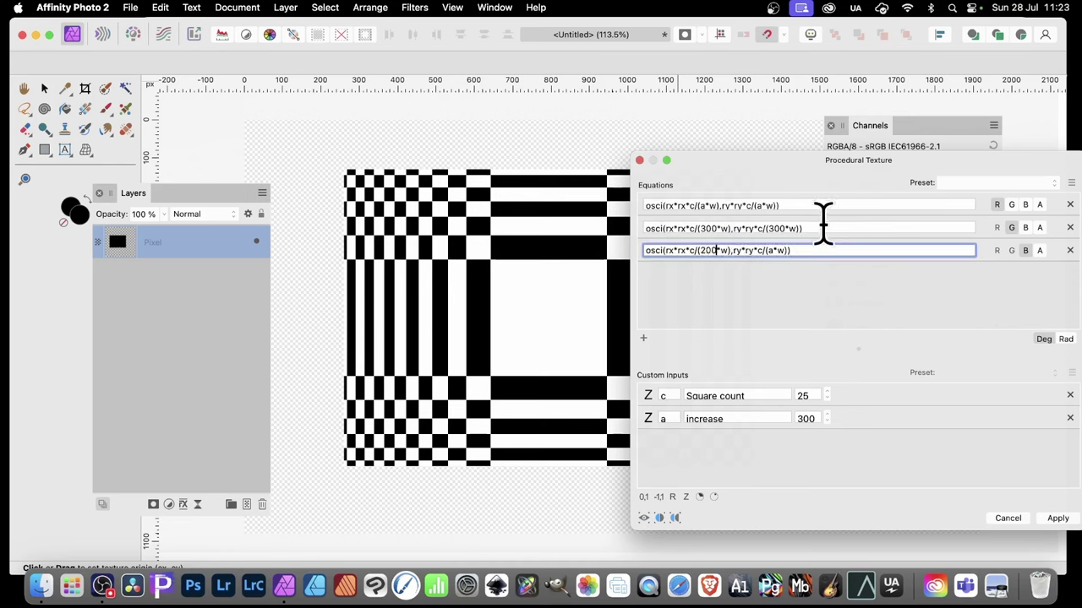
left_click(772, 251)
key("BackSpace")
type("200")
key("Return")
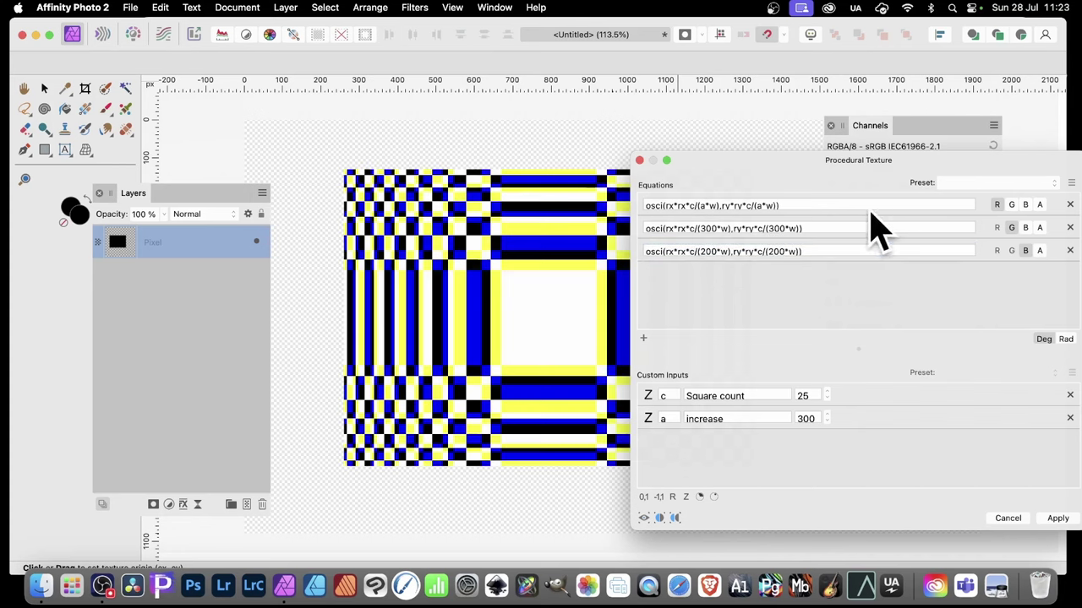
- Set the increase value to 250 to make the chequer multicoloured
double_click(807, 417)
type("25")
key("Return")
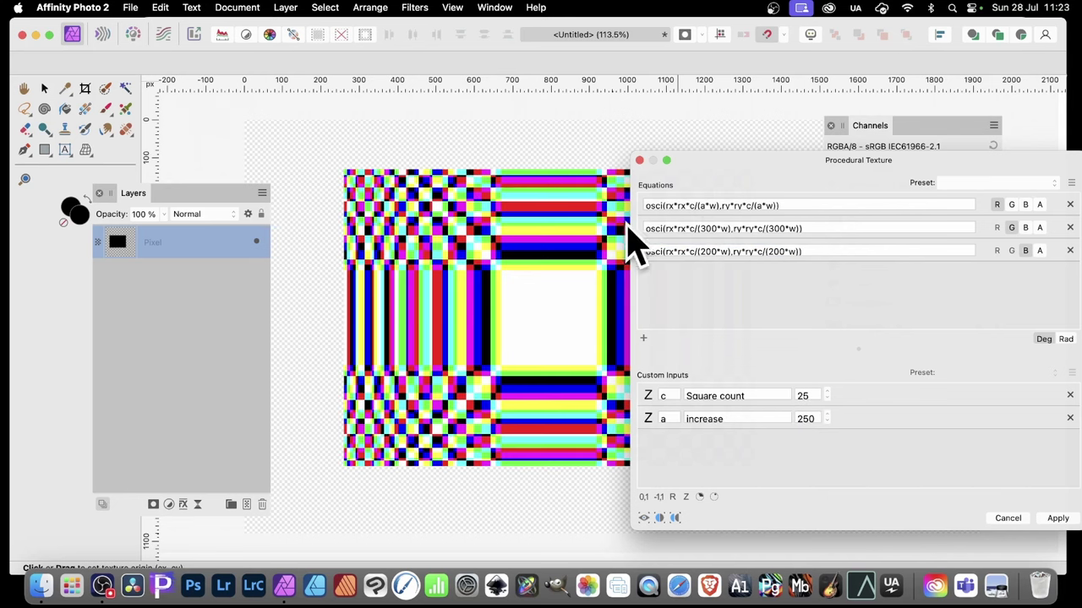
left_click_drag(699, 165, 891, 183)
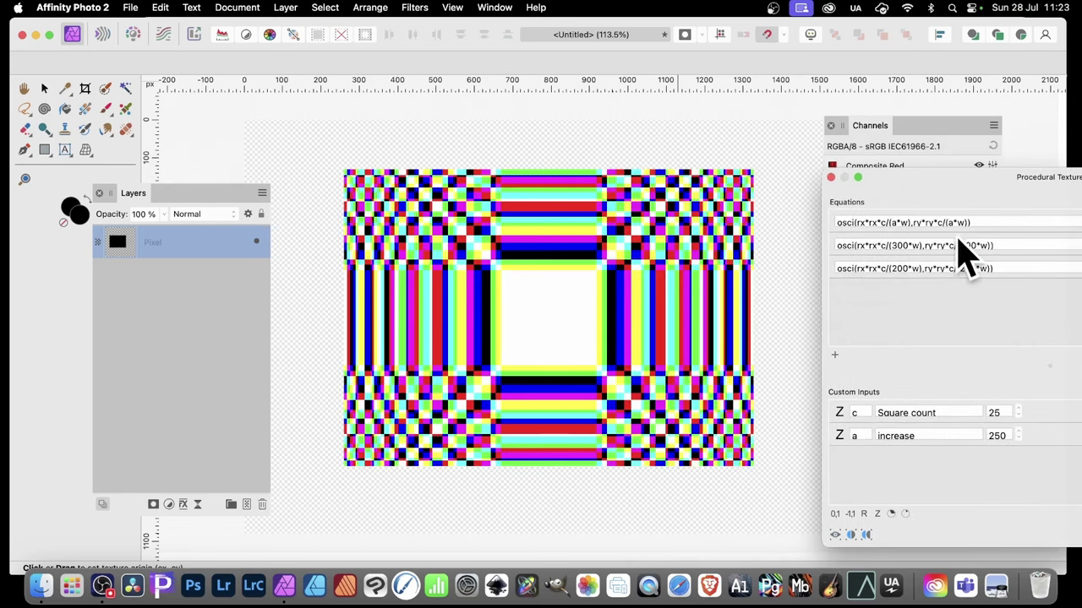
- Disable the R, G and B outputs and send equation 1 to alpha, giving a black-and-transparent chequer
left_click_drag(1006, 179, 601, 178)
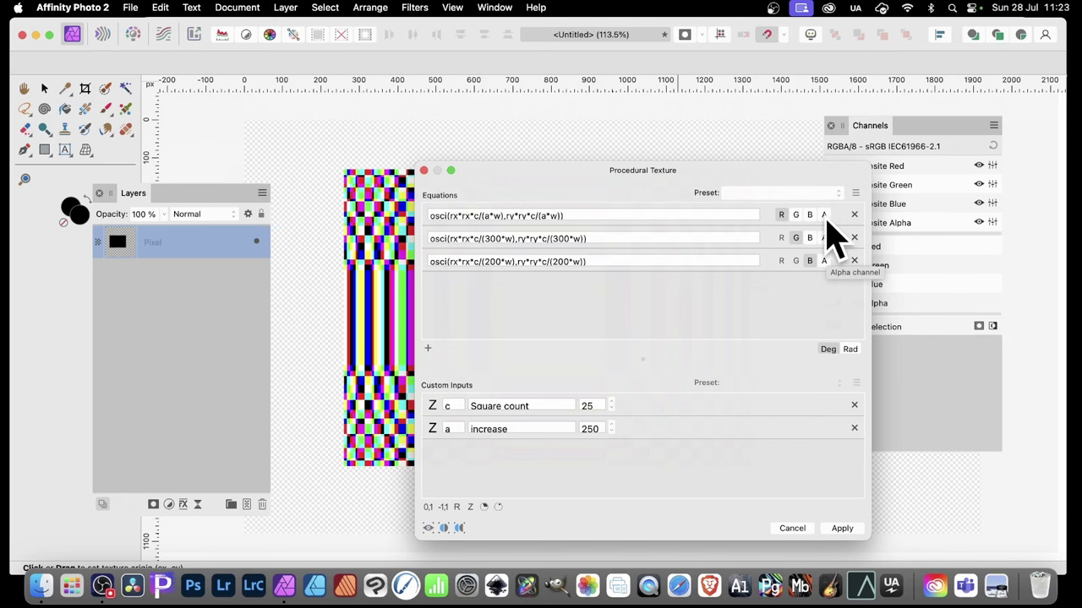
left_click(782, 217)
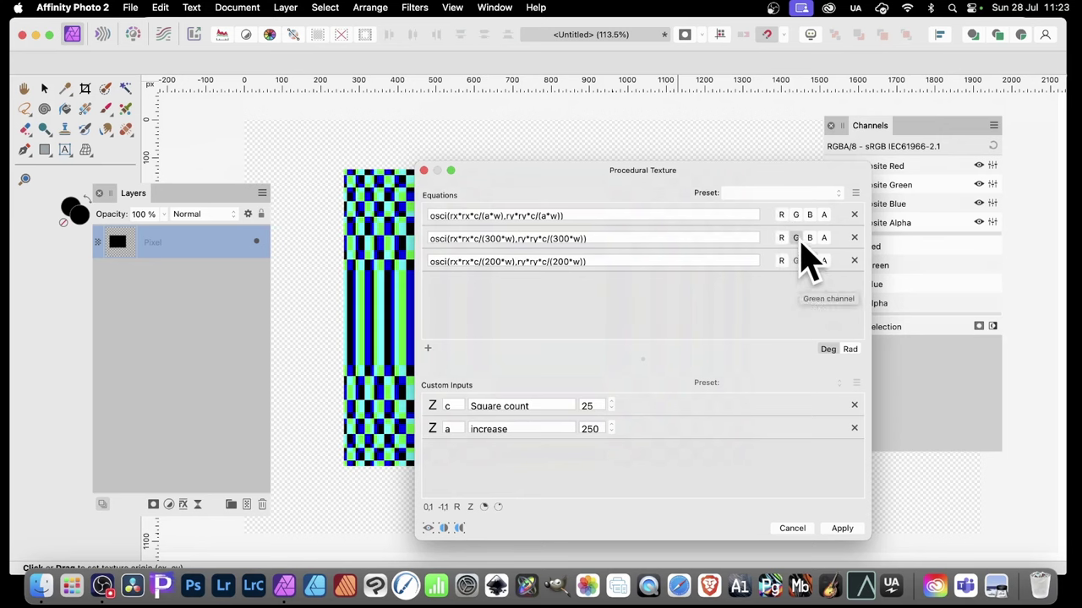
left_click(795, 238)
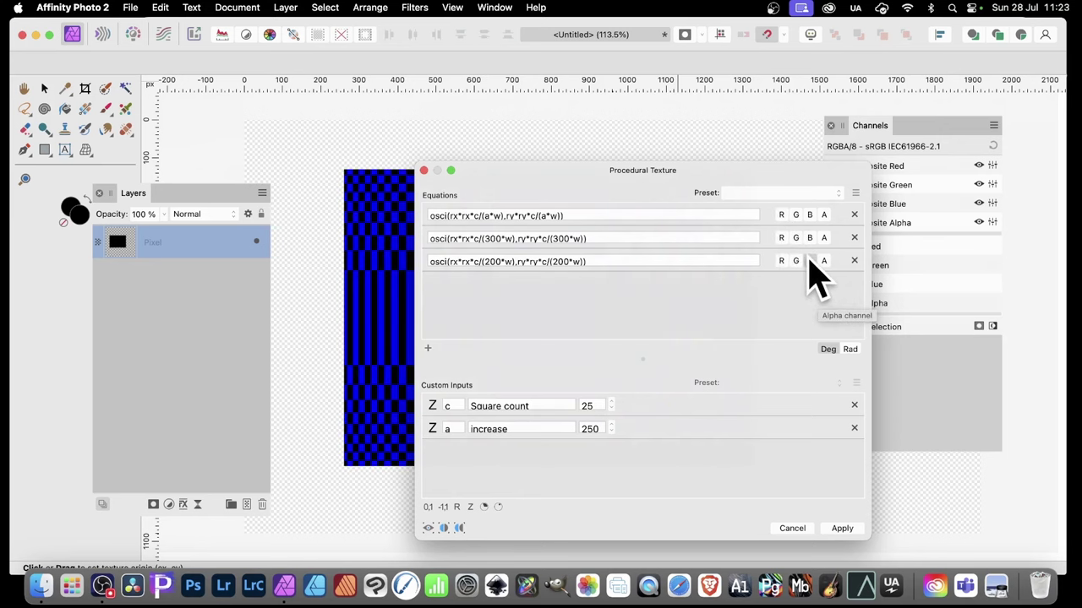
left_click(810, 261)
left_click(824, 215)
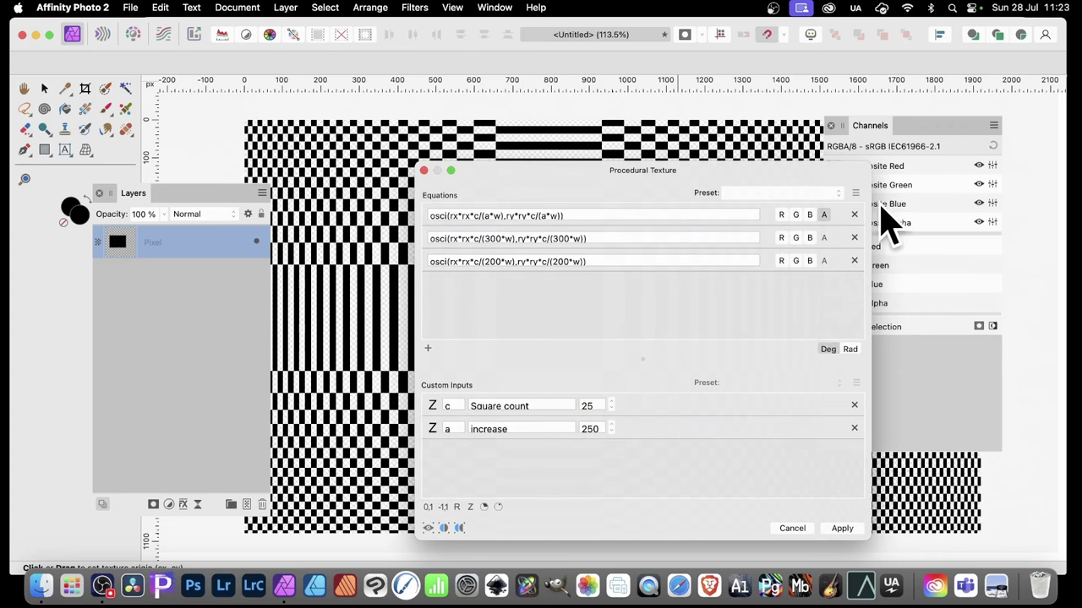
left_click_drag(583, 173, 823, 177)
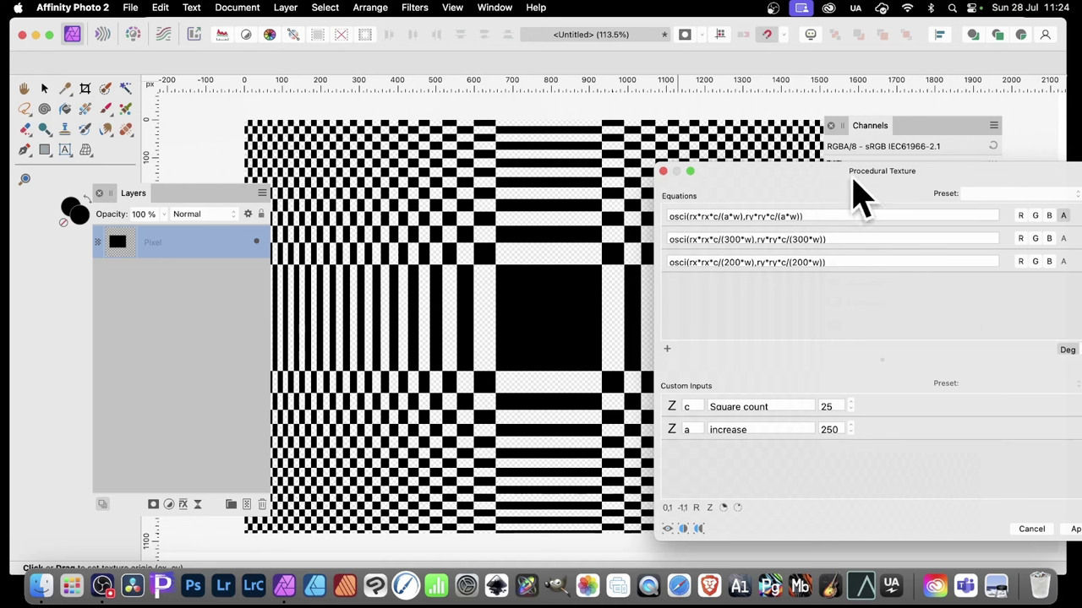
- Raise Square count to 30 and apply the black-and-transparent chequer texture to the layer
left_click_drag(853, 172, 575, 113)
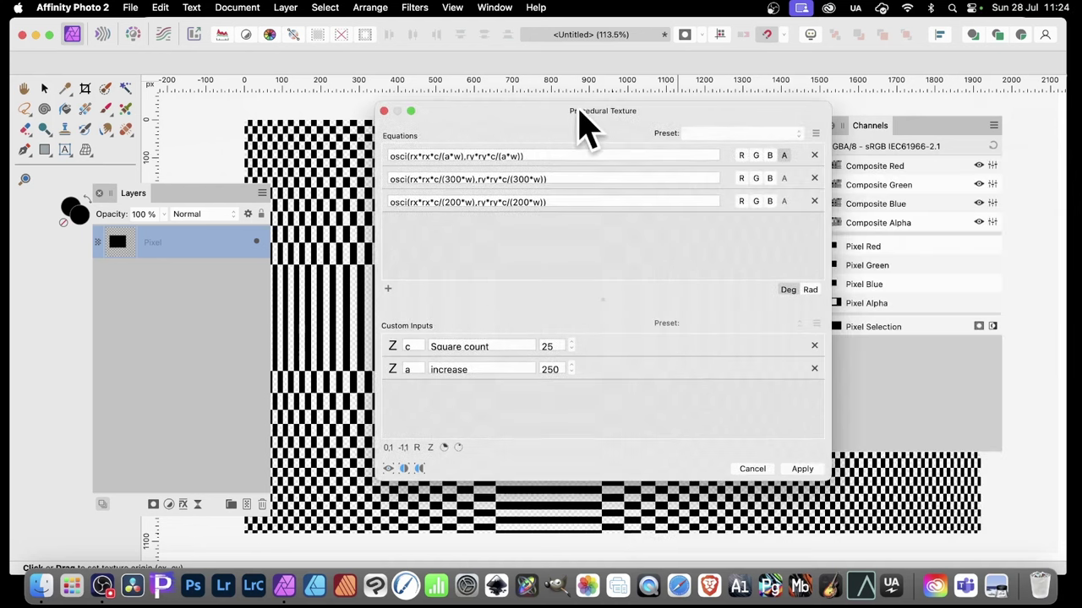
left_click(571, 344)
left_click(571, 343)
left_click(572, 343)
left_click(572, 343)
left_click(571, 343)
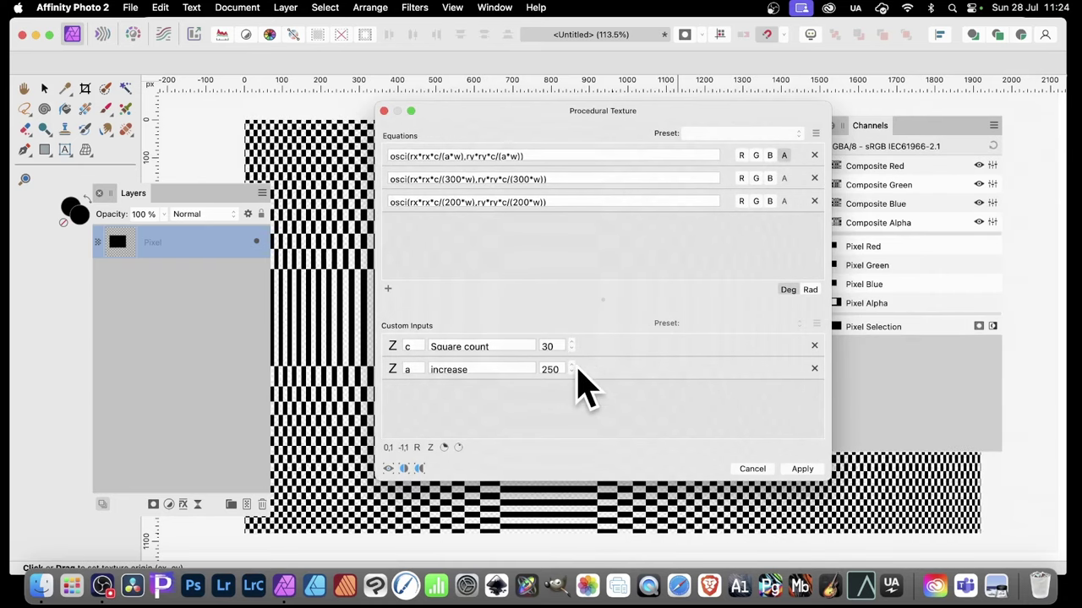
left_click_drag(507, 370, 350, 350)
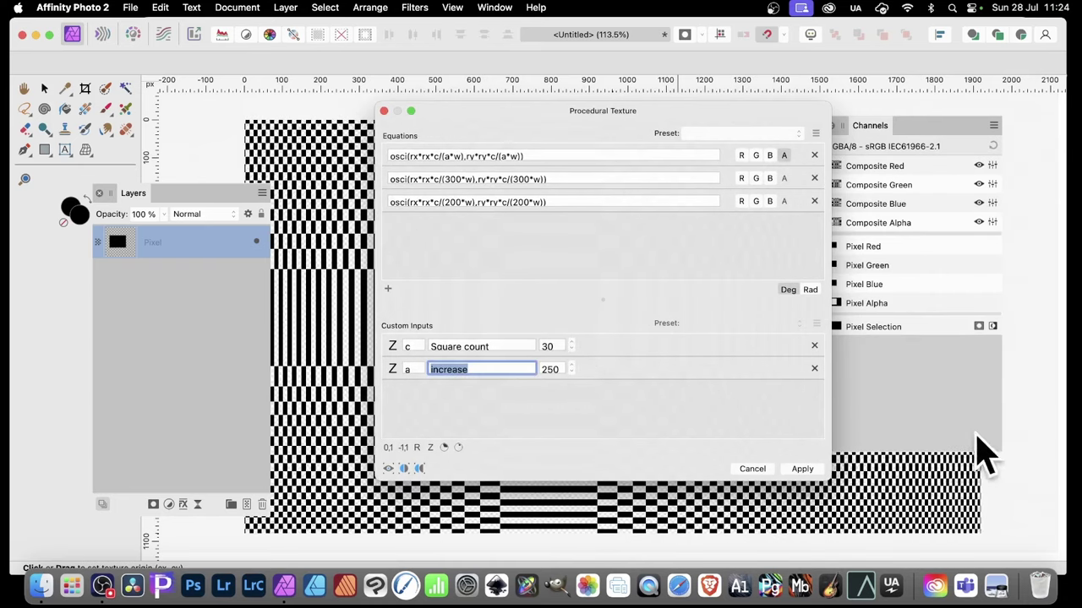
left_click(802, 470)
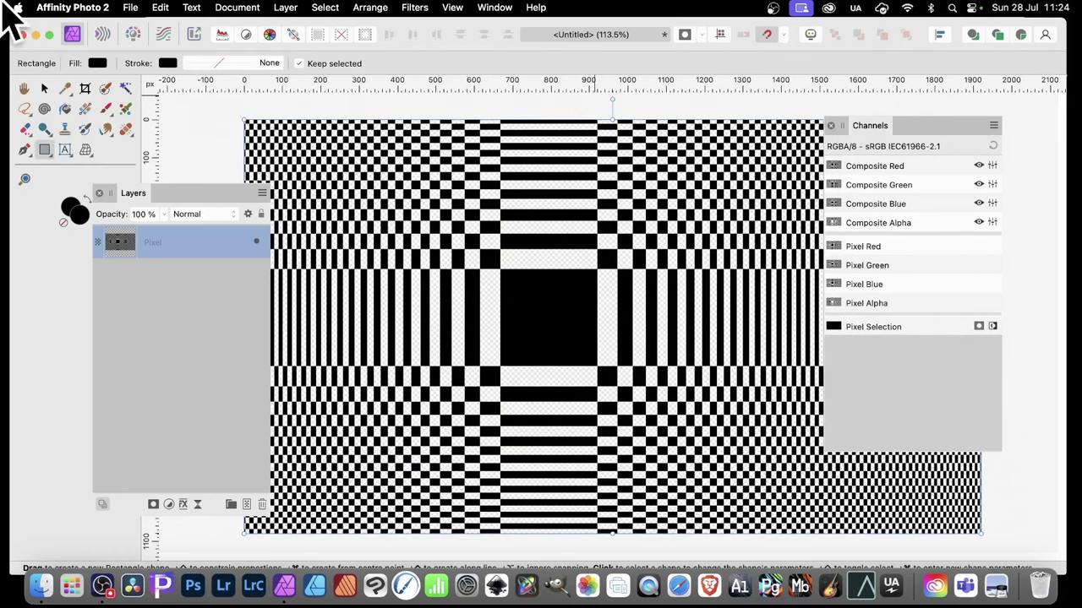
- Shrink the chequer layer with the Move Tool and reposition it up and left
left_click(44, 88)
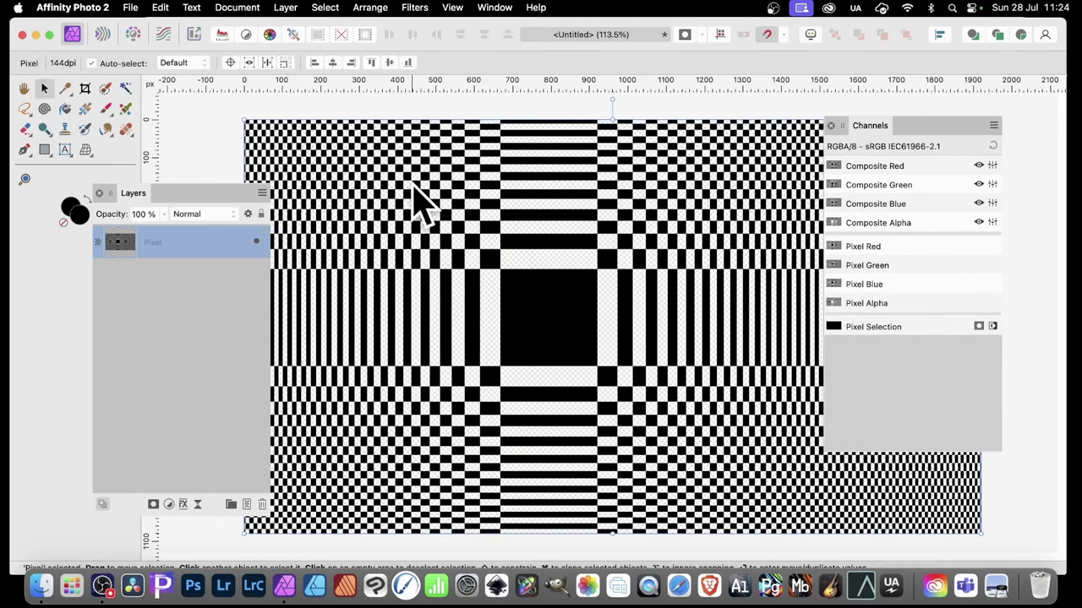
left_click_drag(411, 193, 368, 179)
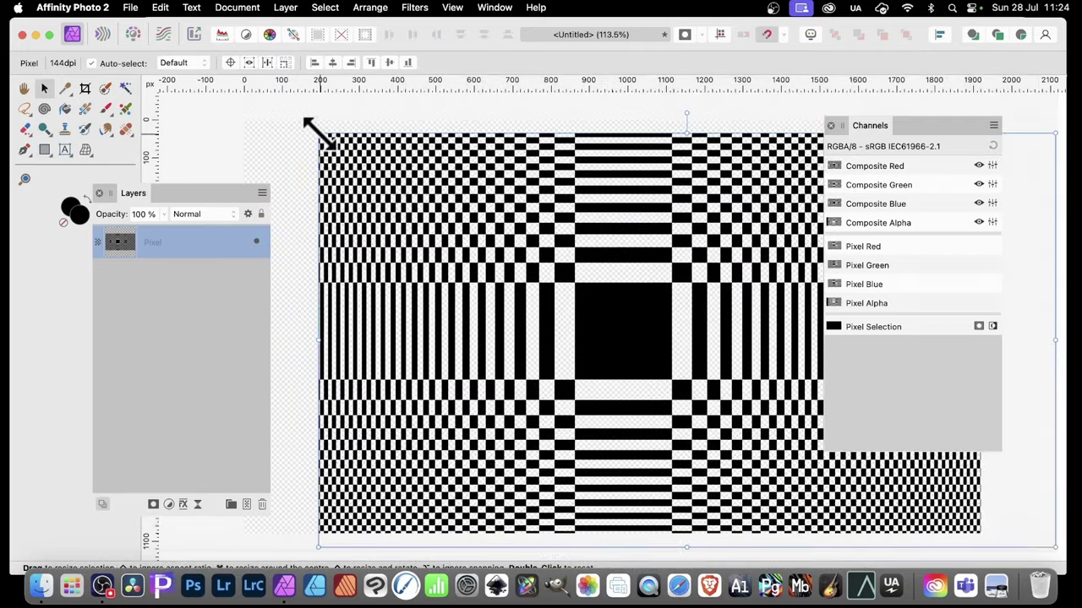
left_click_drag(314, 126, 507, 203)
left_click_drag(707, 374, 517, 301)
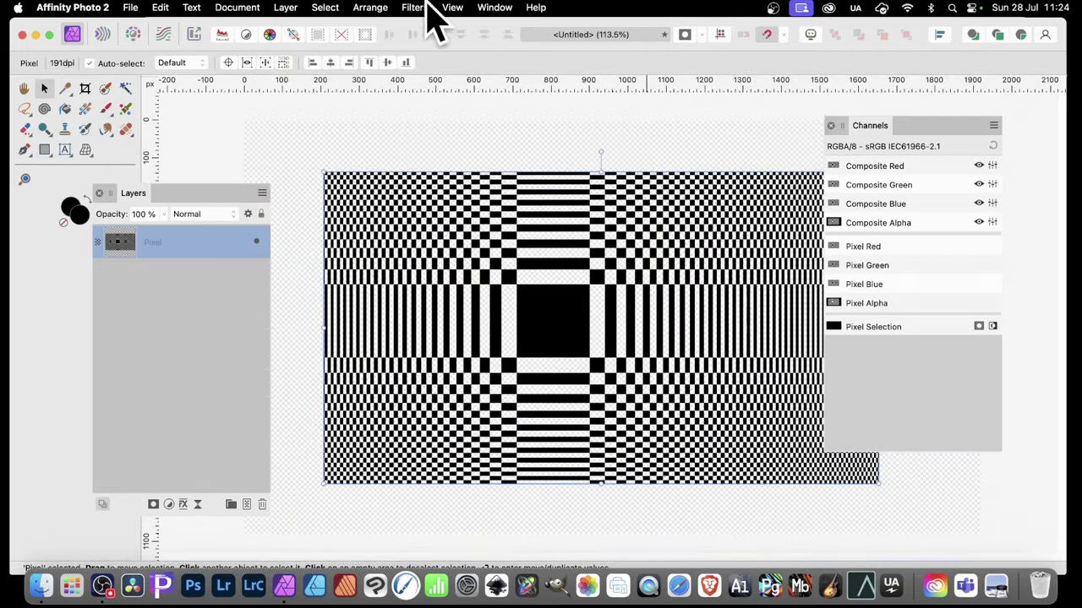
- Apply a 0.7 px Gaussian Blur to the chequer layer
left_click(414, 8)
mouse_move(422, 56)
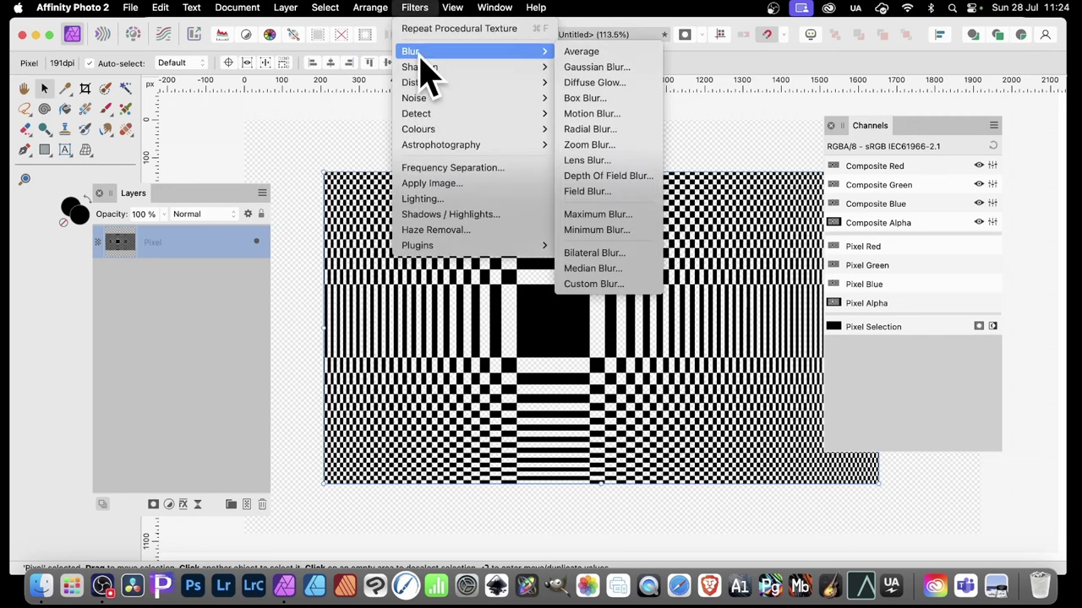
left_click(601, 67)
left_click_drag(908, 509, 862, 509)
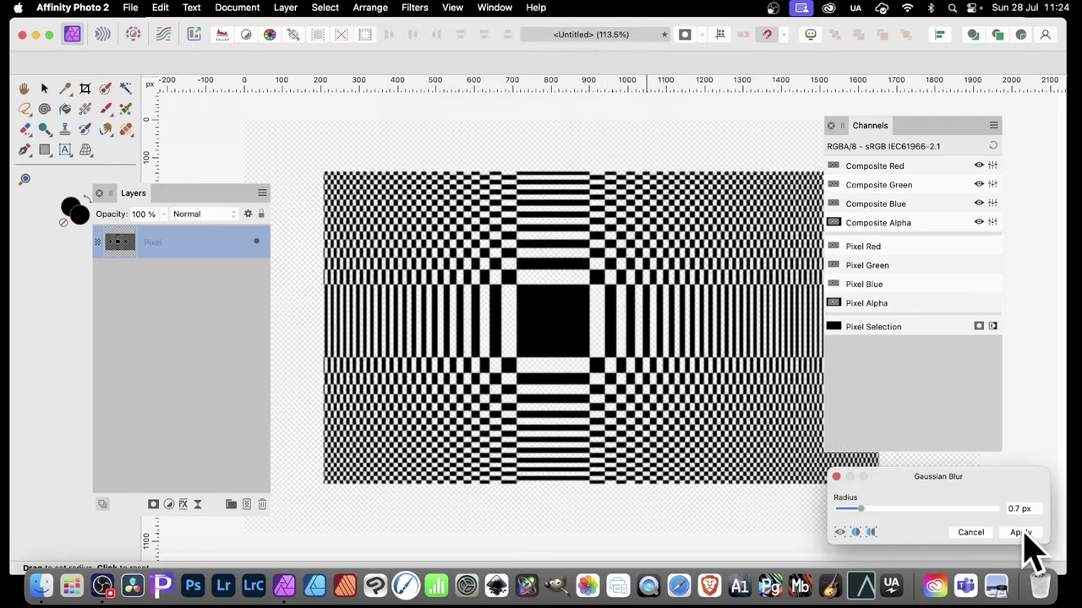
left_click(1020, 533)
left_click(425, 8)
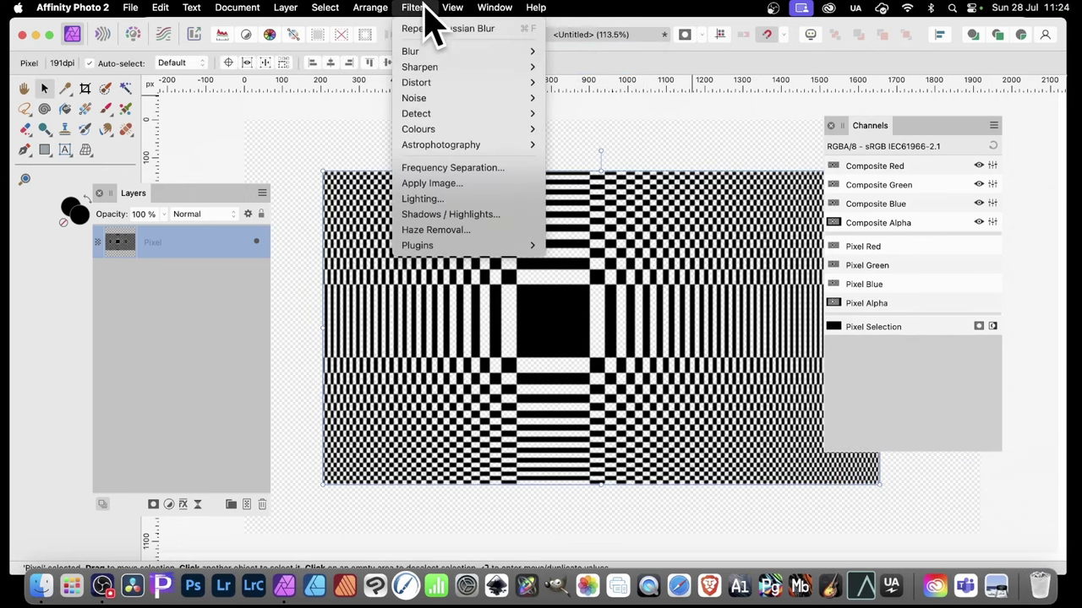
- Place Deform pins and drag them to swirl the chequer into curved bands, then apply
left_click(564, 98)
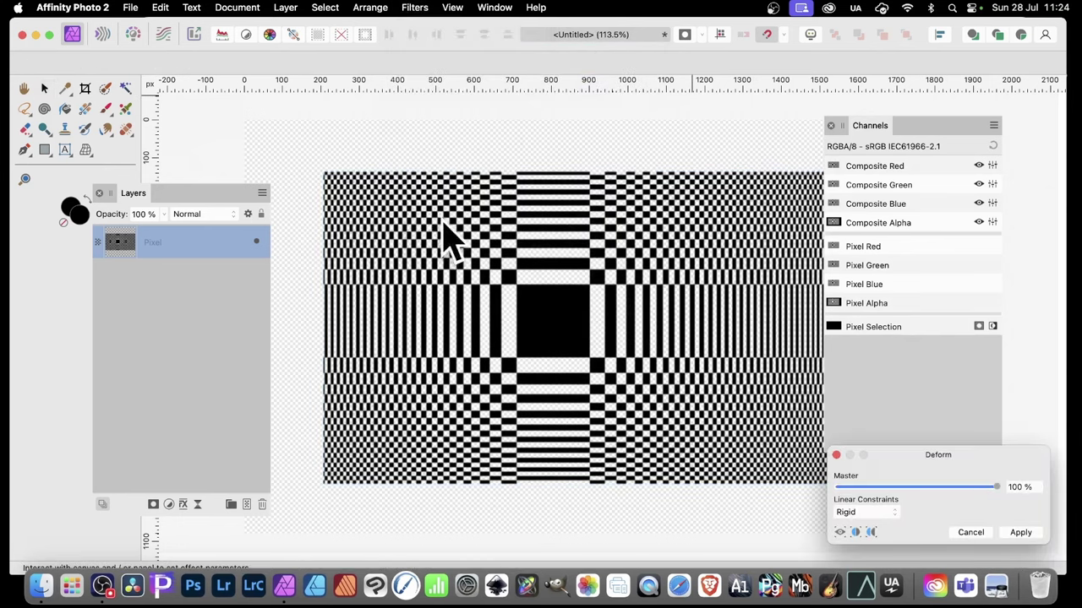
left_click(726, 199)
left_click(698, 343)
left_click(683, 411)
left_click(482, 395)
left_click_drag(481, 395, 194, 123)
left_click_drag(476, 310, 551, 103)
left_click(613, 287)
left_click_drag(625, 313, 632, 490)
left_click_drag(775, 344, 665, 109)
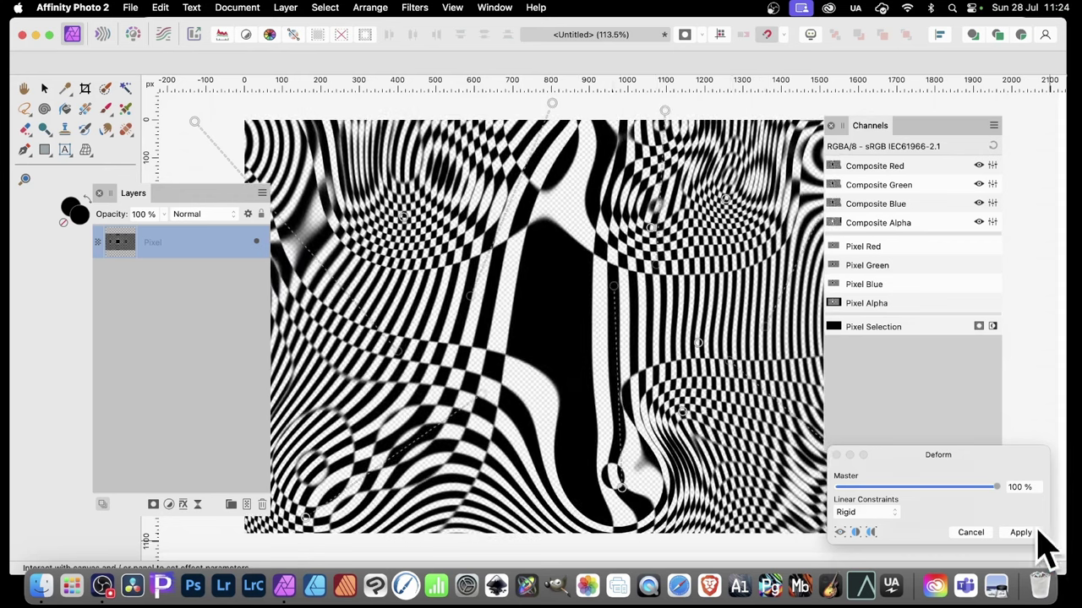
left_click(1032, 532)
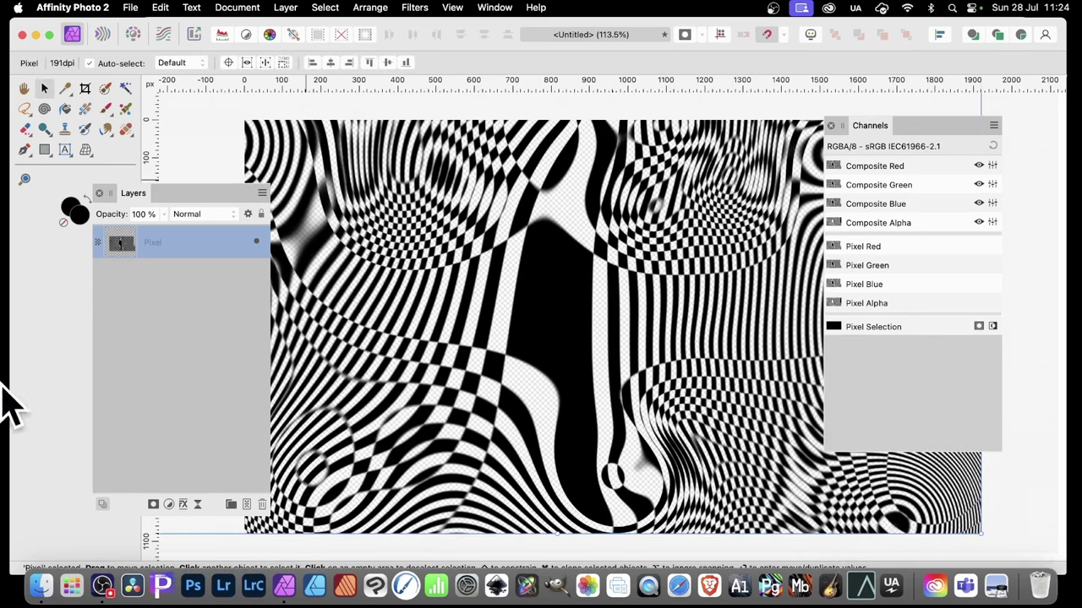
- Give the pattern layer a red Colour Overlay effect
left_click_drag(178, 193, 343, 112)
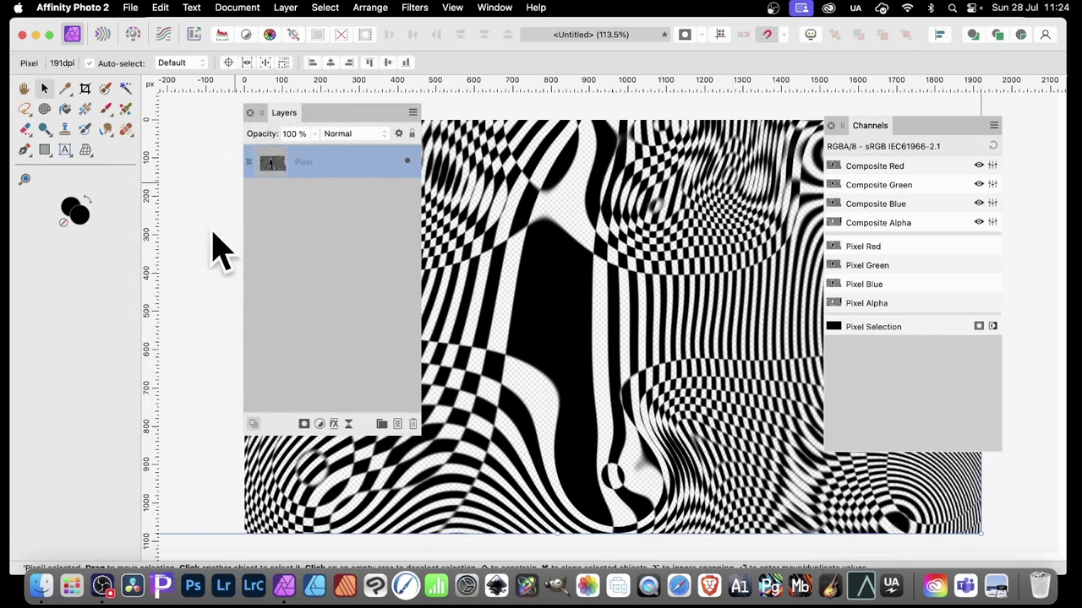
left_click(334, 425)
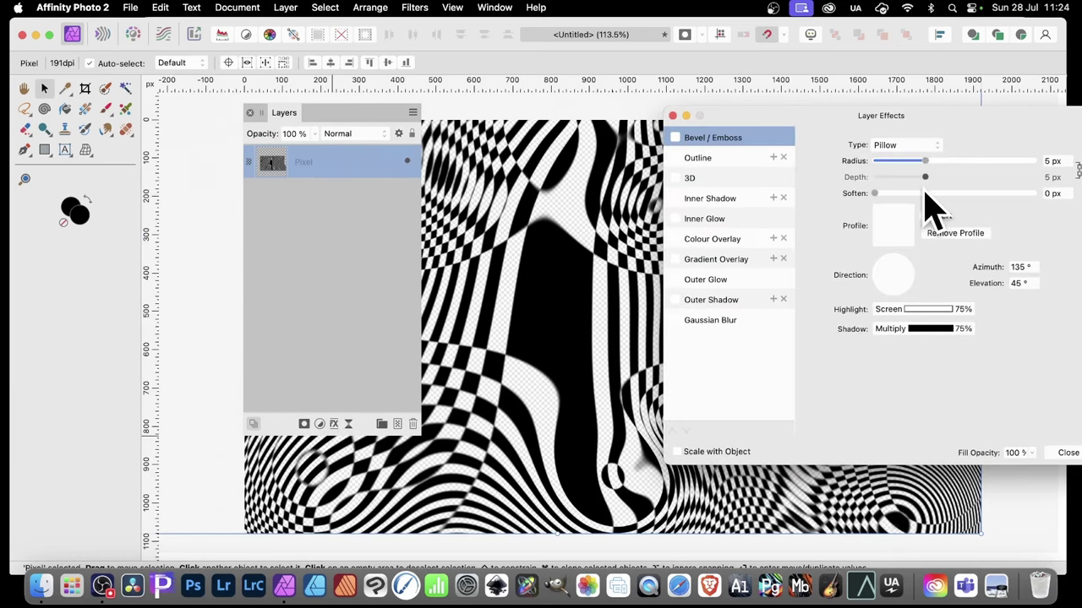
left_click(674, 260)
left_click(717, 260)
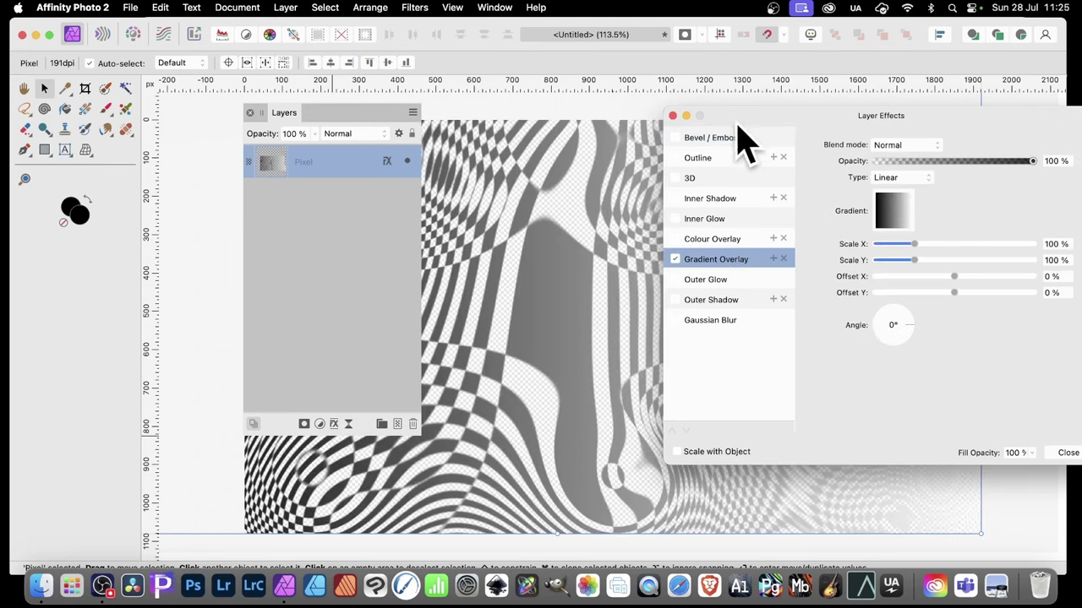
mouse_move(744, 117)
left_mouse_down()
mouse_move(860, 111)
mouse_move(729, 115)
left_mouse_up()
left_click(660, 256)
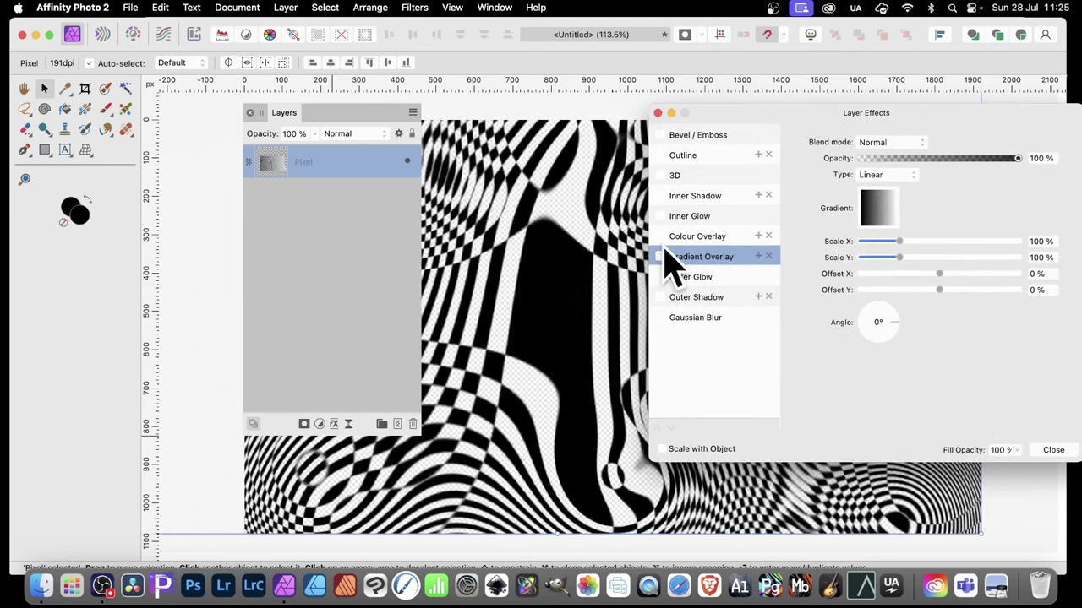
left_click(660, 237)
left_click(719, 237)
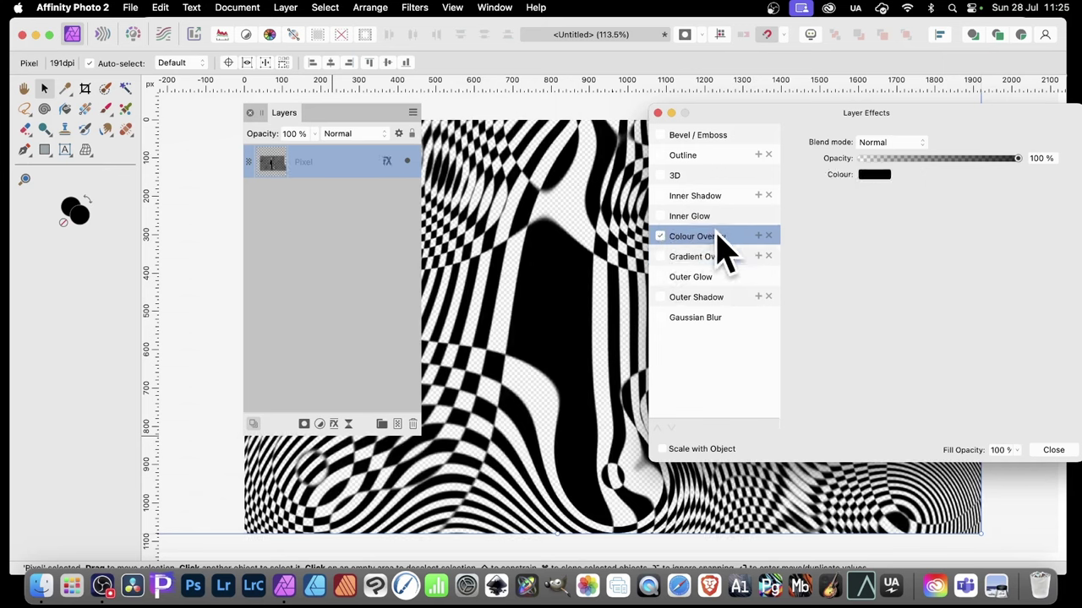
left_click(881, 178)
left_click_drag(913, 301, 951, 273)
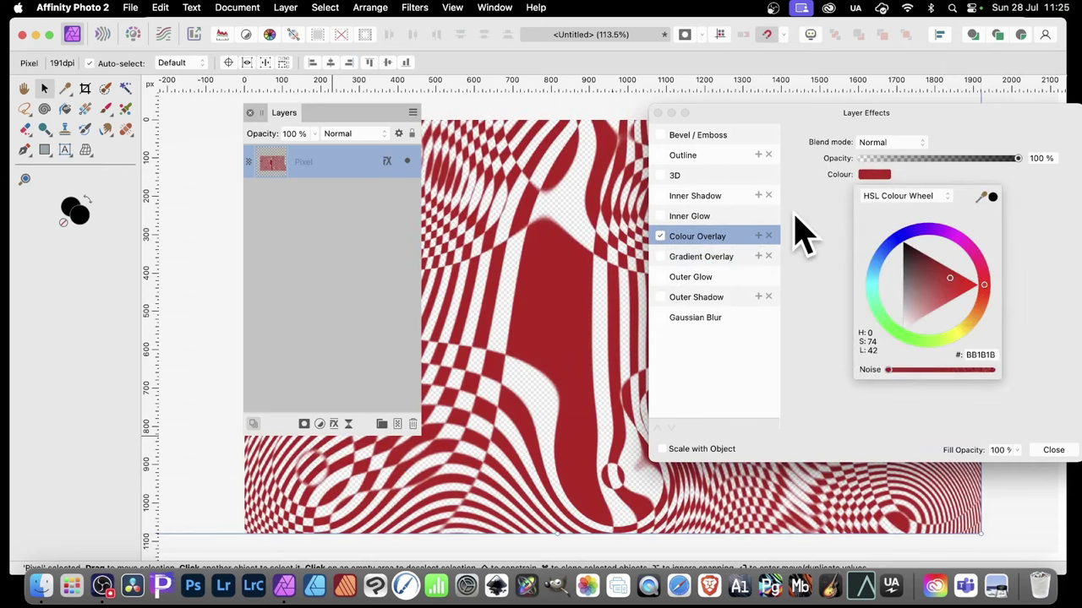
- Add a 16.6 px 3D emboss and an Outer Shadow with 3.6 px radius and 7.3 px offset
left_click(676, 175)
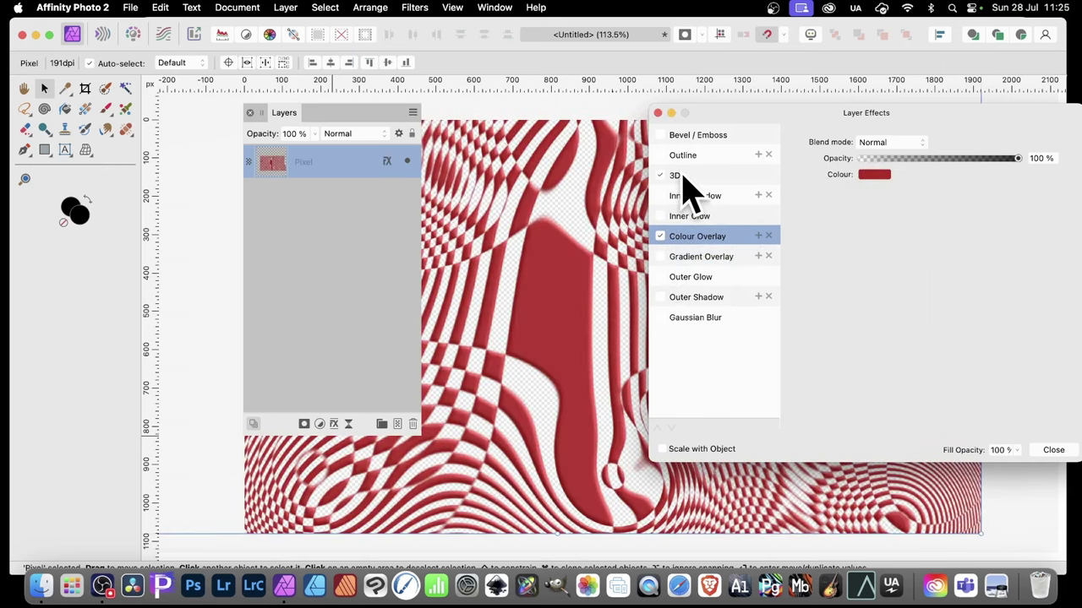
left_click_drag(933, 141, 939, 141)
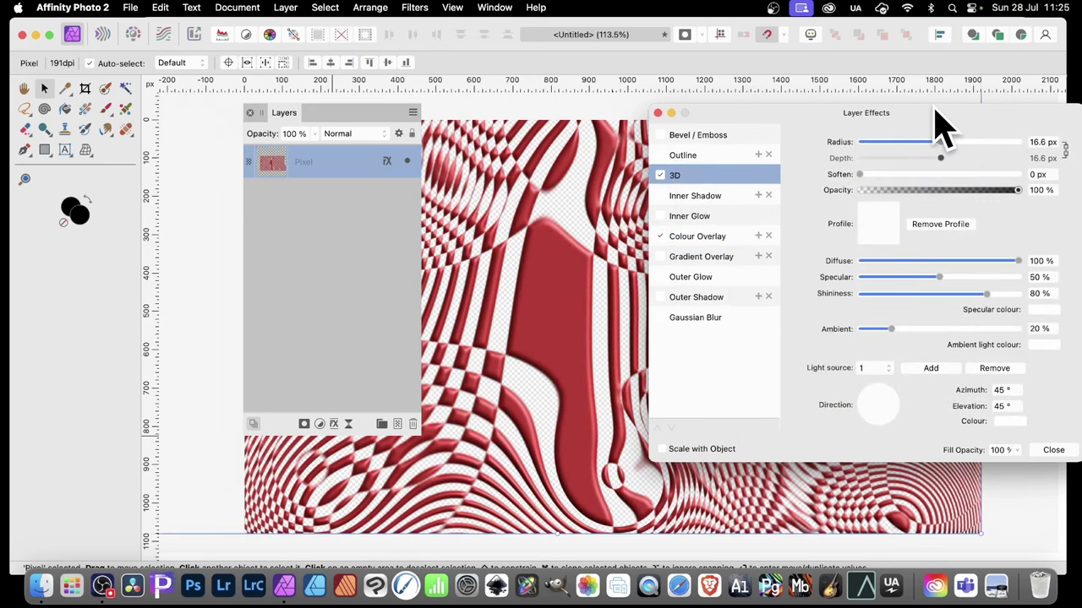
left_click(660, 297)
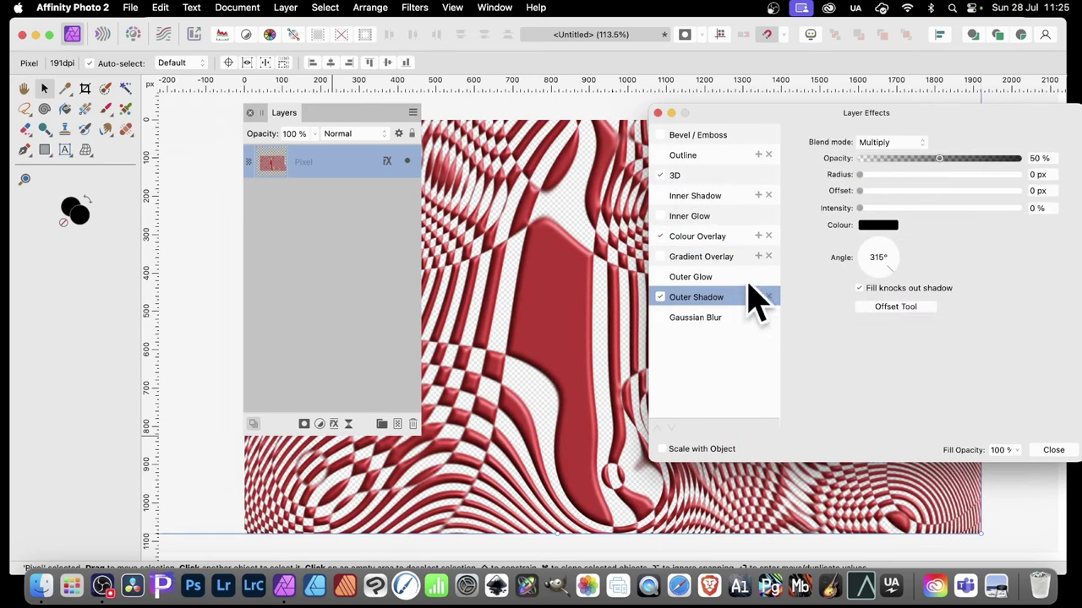
left_click(905, 174)
left_click(919, 191)
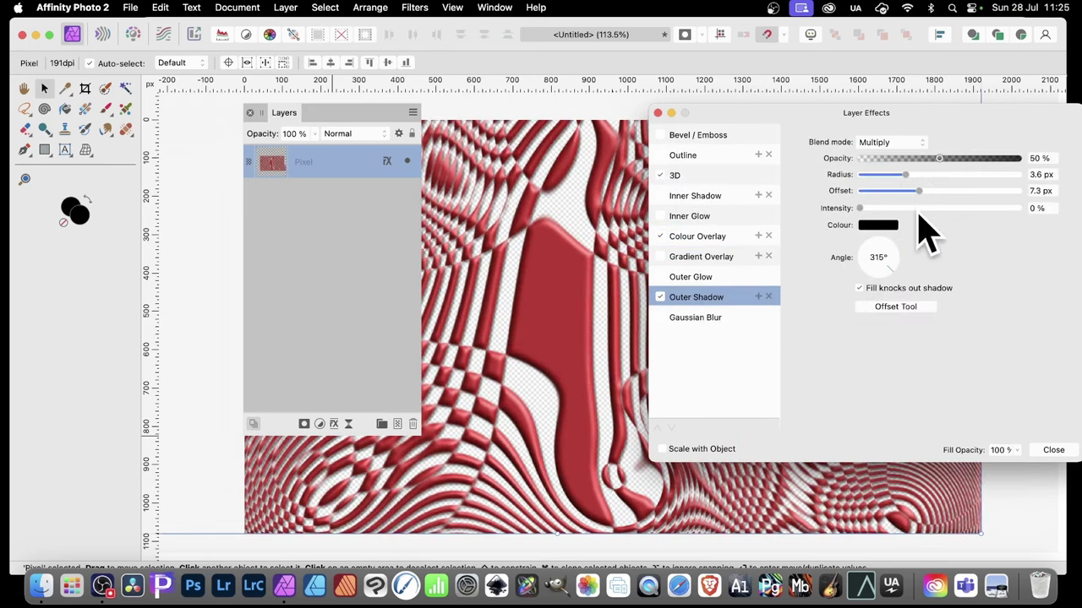
left_click(926, 208)
left_click(1050, 449)
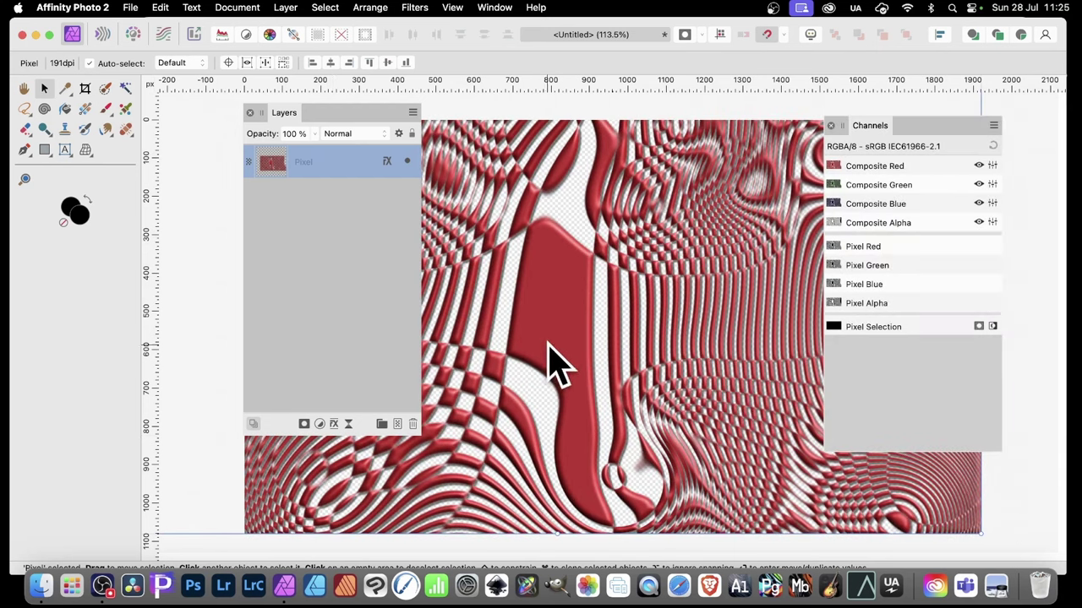
- Duplicate and enlarge the red chequer layer, then delete the pixel layers to empty the canvas
key("super+j")
left_click_drag(950, 499, 1048, 580)
scroll(572, 279, "up", 5)
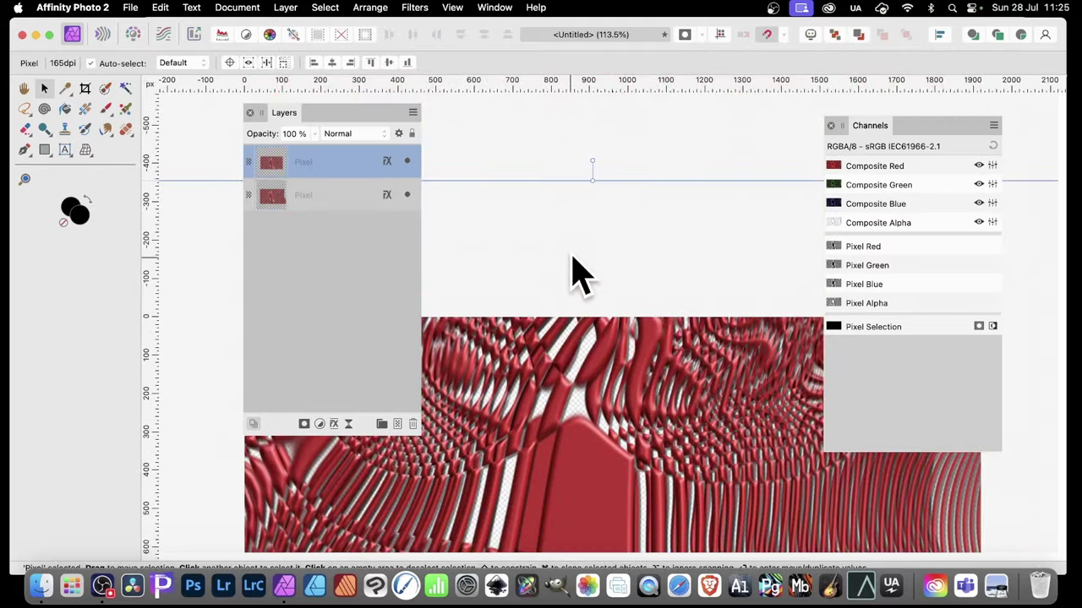
key("Delete")
key("Delete")
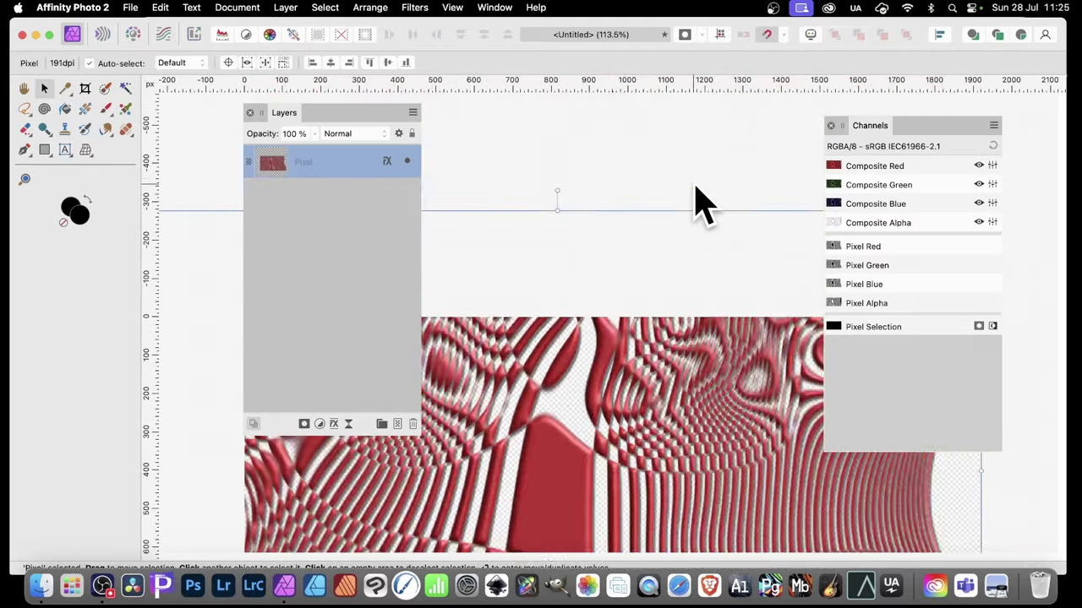
scroll(592, 211, "down", 5)
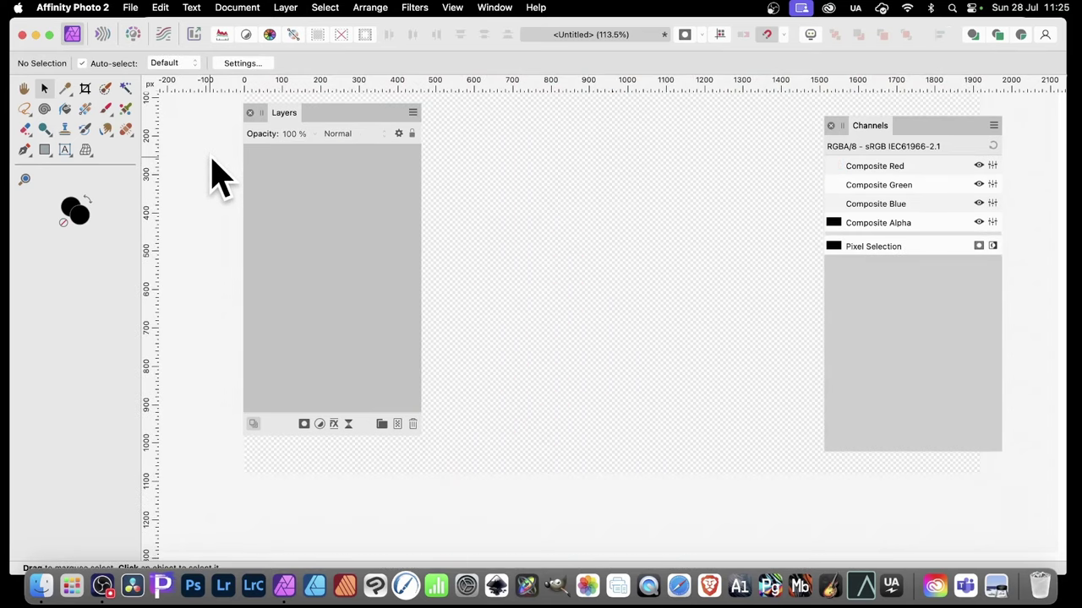
- Draw a large black circle in the canvas centre with the Ellipse Tool
left_click(45, 150)
left_click(44, 153)
left_click(116, 169)
mouse_move(470, 166)
left_mouse_down()
mouse_move(665, 374)
mouse_move(790, 464)
left_mouse_up()
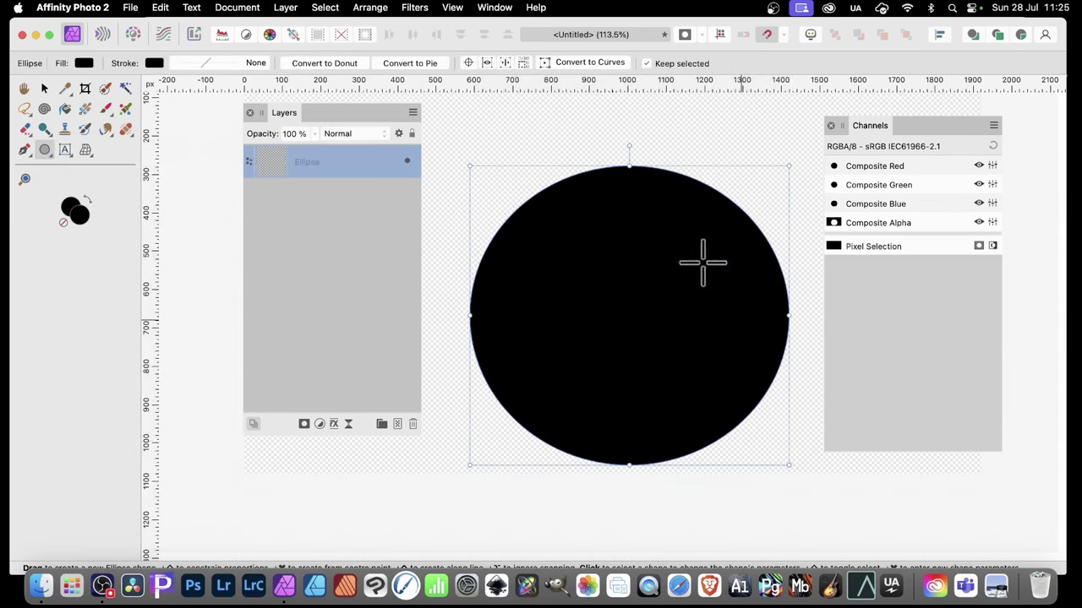
- Add a live Procedural Texture filter layer to the circle
left_click(286, 9)
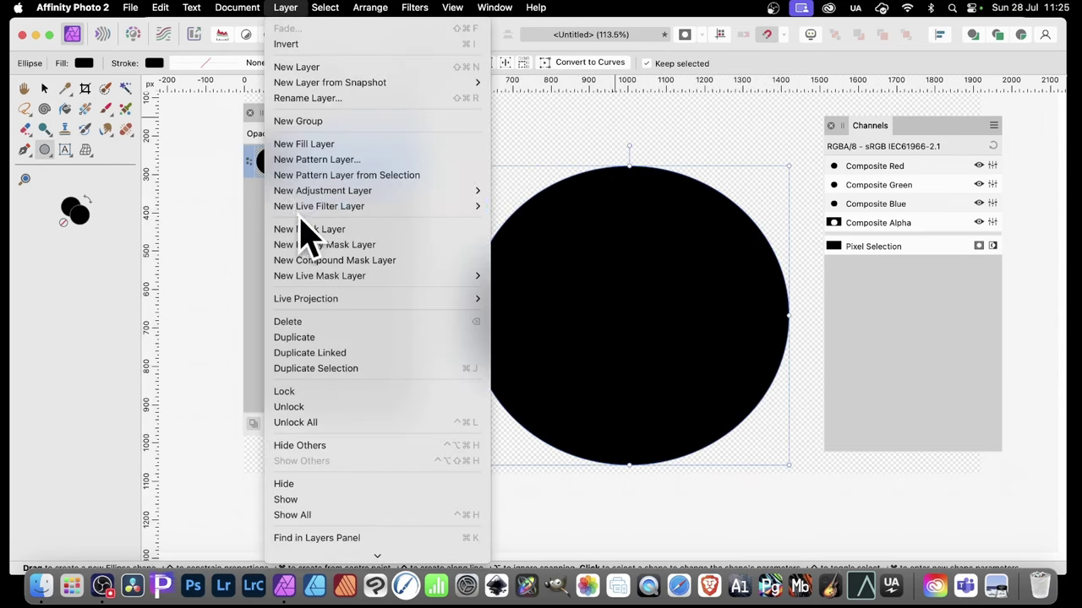
mouse_move(306, 208)
mouse_move(523, 269)
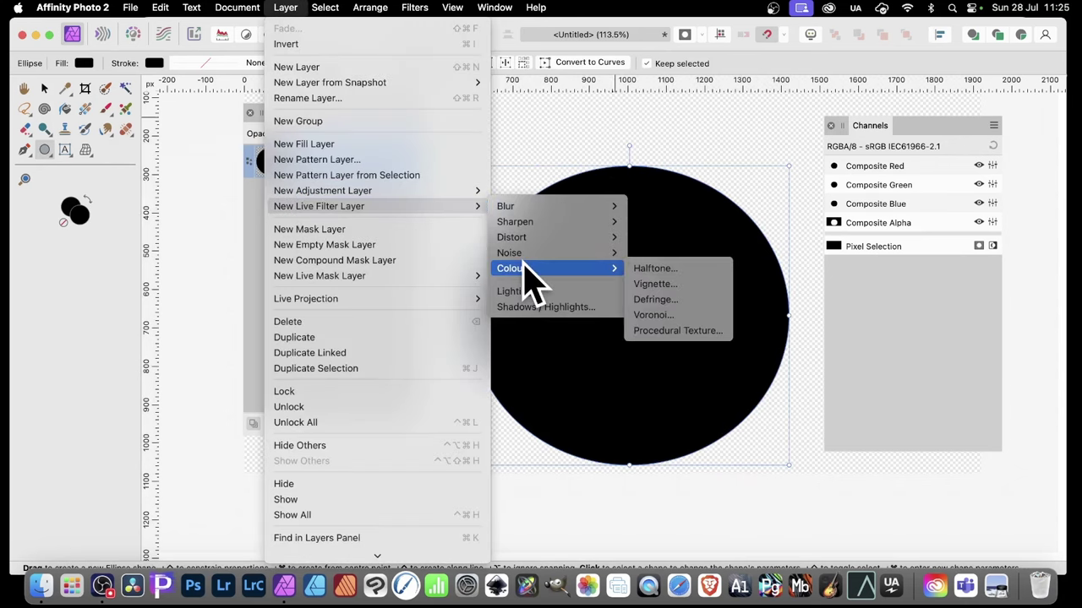
left_click(664, 329)
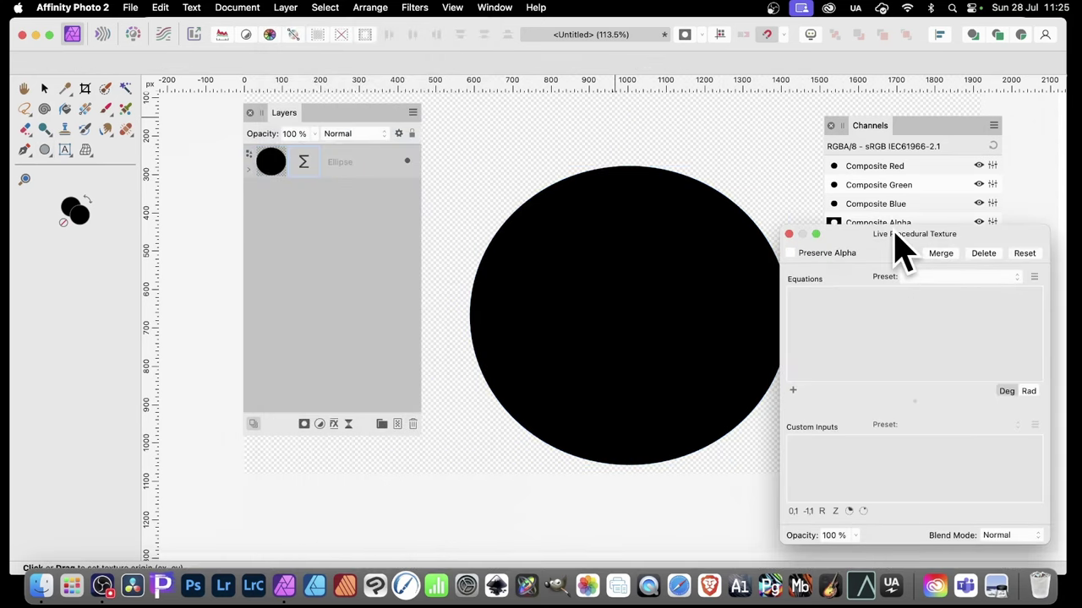
left_click_drag(893, 236, 757, 135)
- Load the 'increas 1' equation preset, turning the circle into a black-and-white chequer
left_click(785, 175)
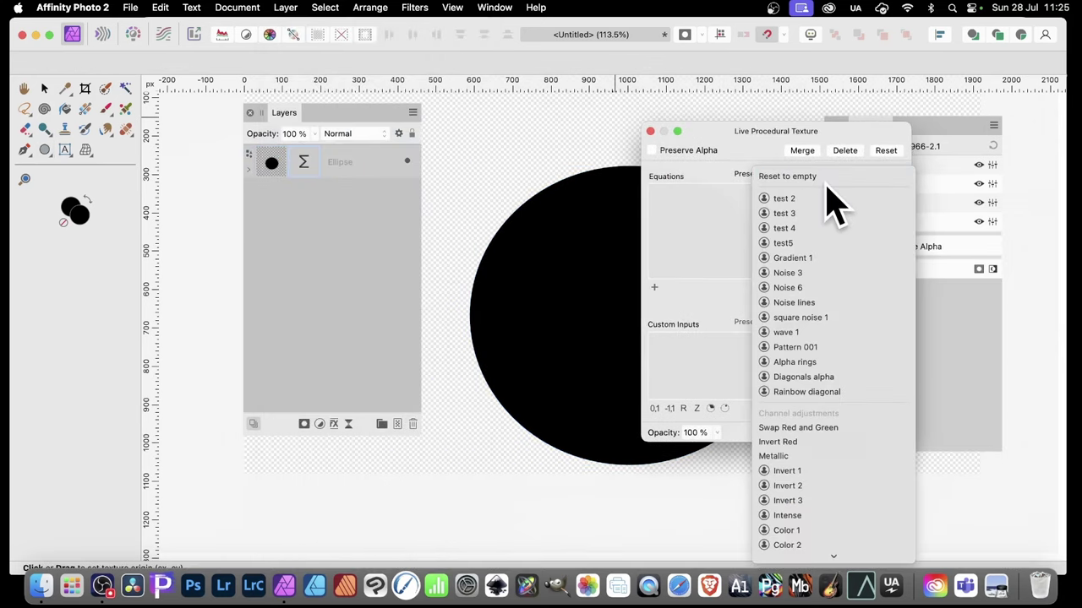
scroll(797, 254, "down", 10)
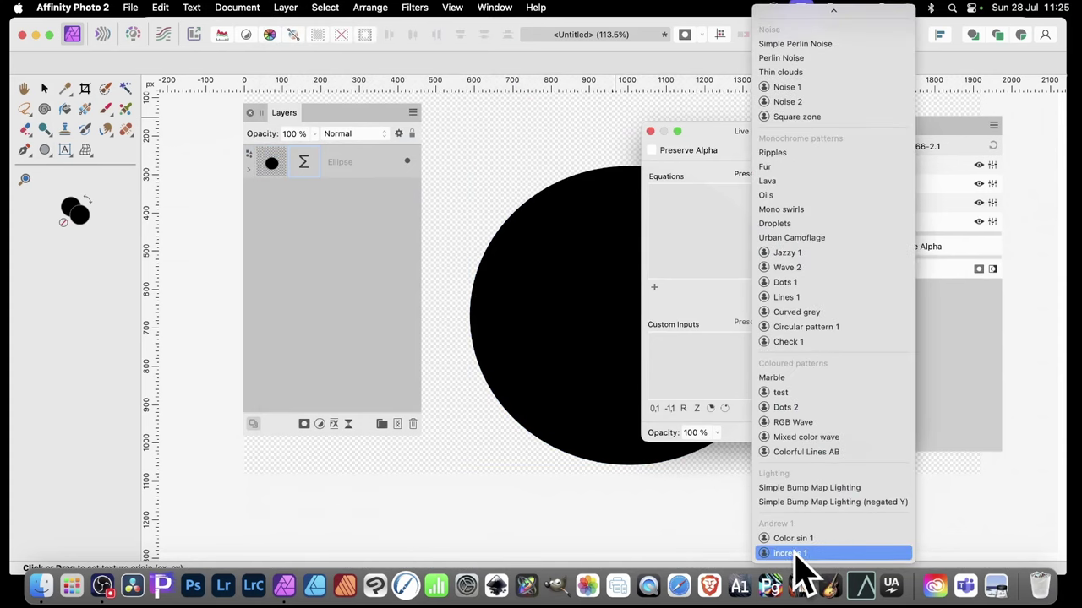
left_click(813, 555)
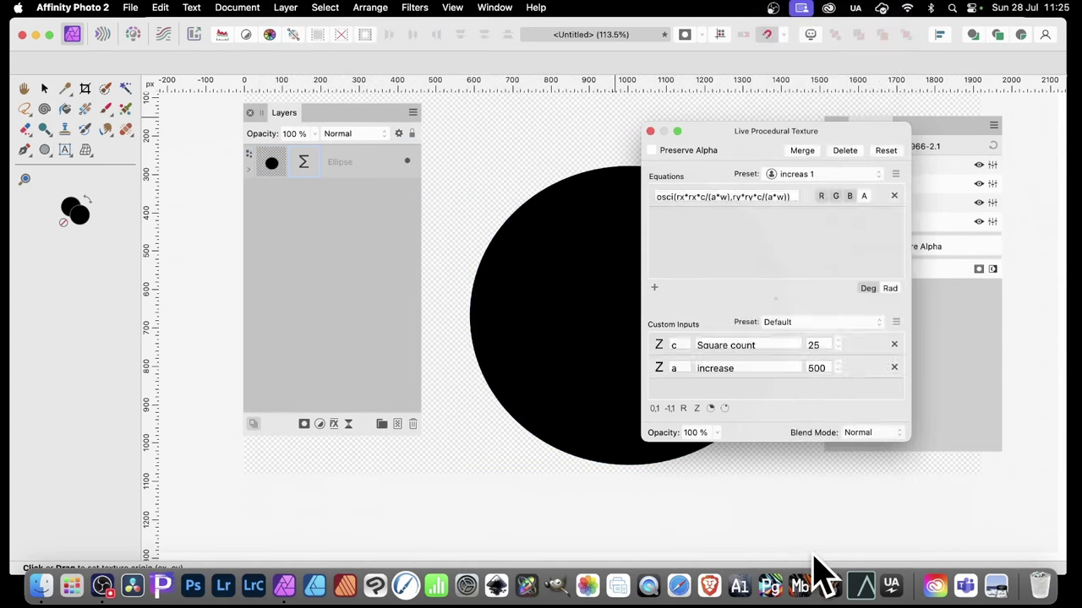
- Drag the texture origin up near the circle's top so the chequer densifies toward the bottom
left_click_drag(748, 127, 856, 130)
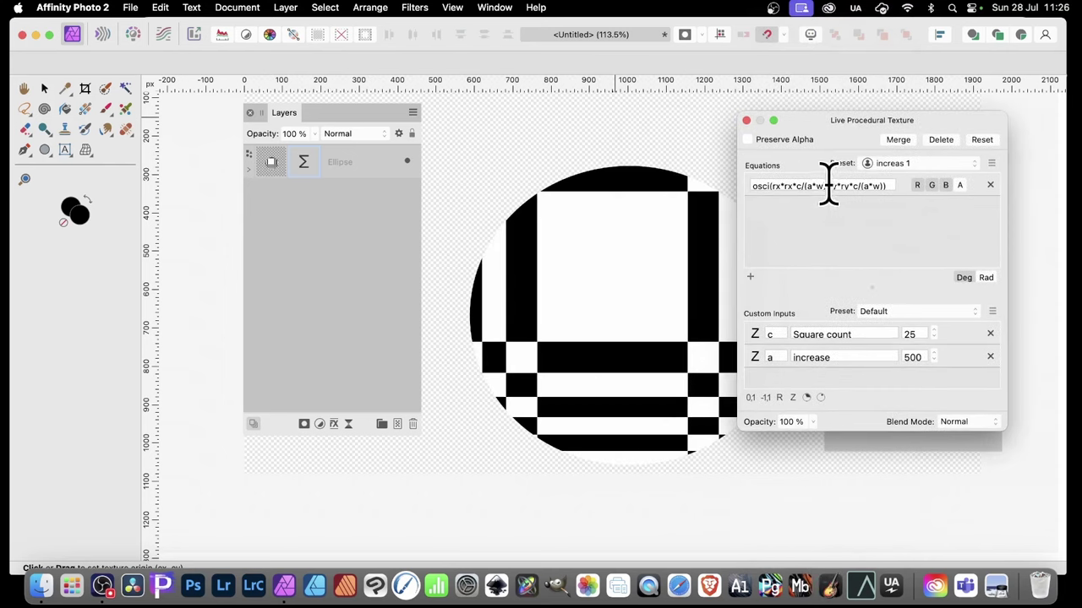
left_click_drag(576, 296, 886, 495)
left_click(606, 179)
left_click_drag(621, 418, 649, 222)
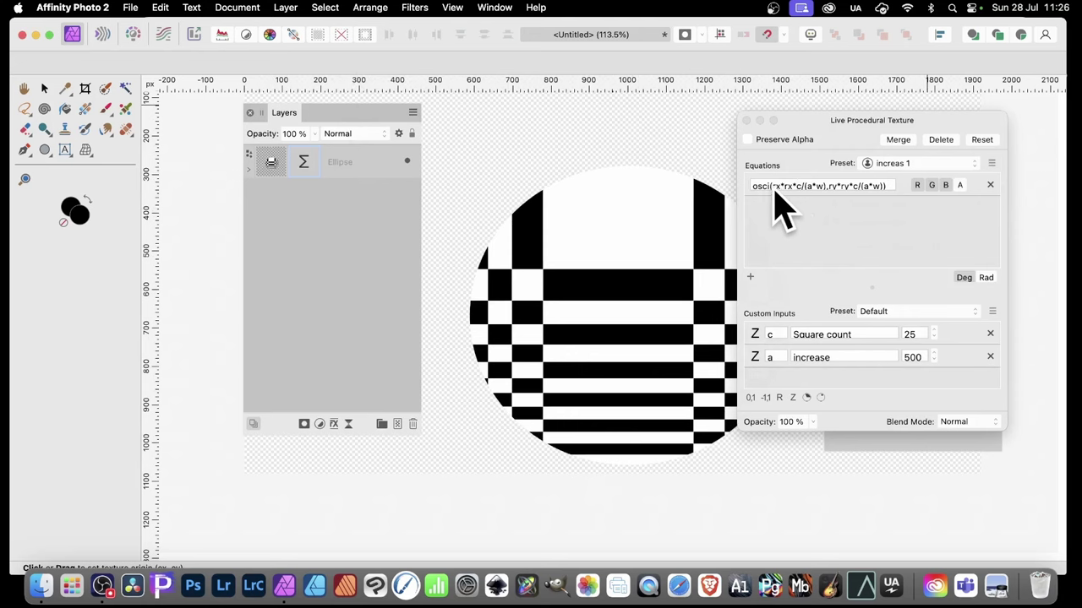
- Change the texture equation from osci to oscsin to soften the chequer, then shift the origin
left_click(773, 187)
left_click(770, 185)
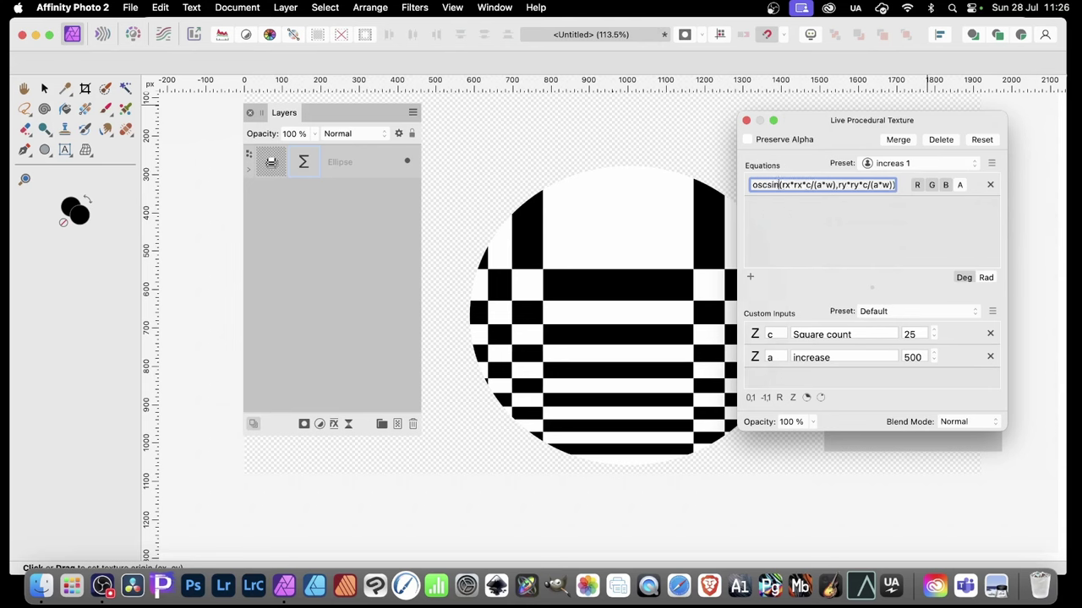
key("Return")
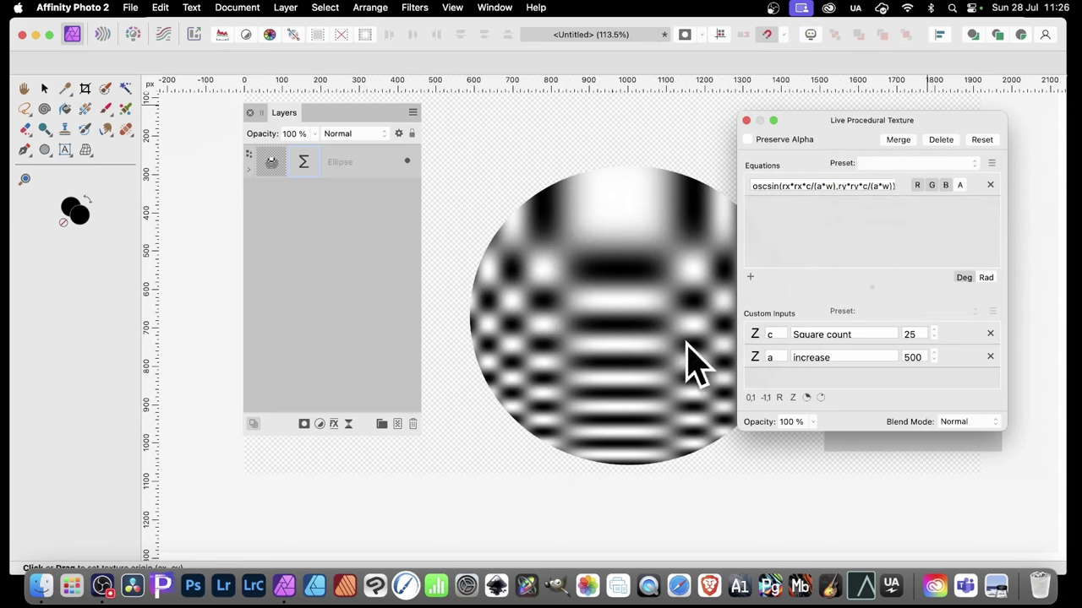
left_click_drag(693, 358, 693, 382)
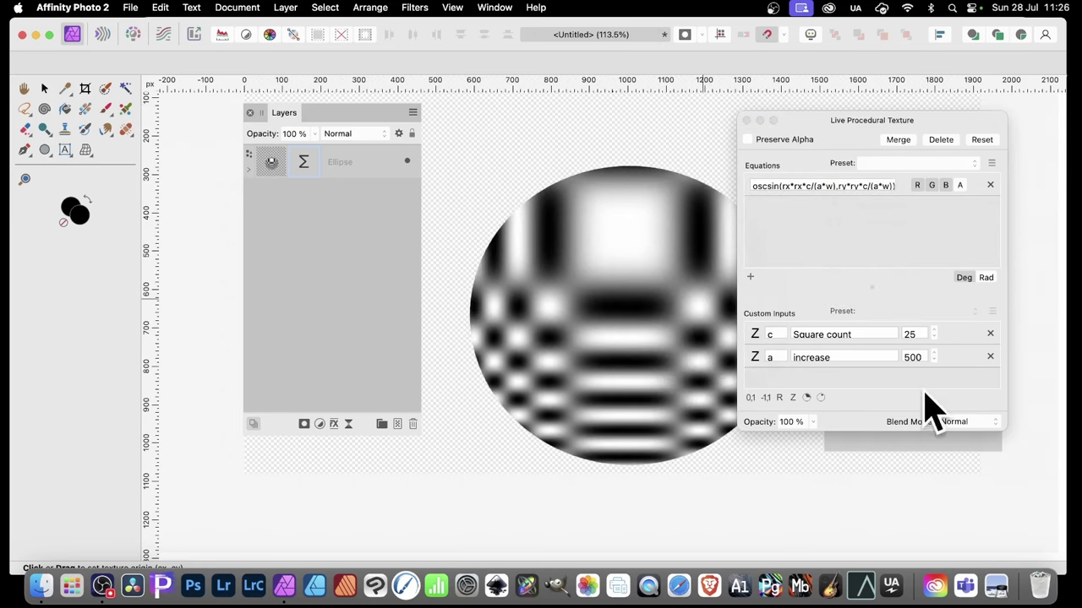
- Raise Square count to 32 and nudge the texture origin slightly
left_click(935, 332)
left_click(935, 332)
left_click(935, 332)
left_click(935, 331)
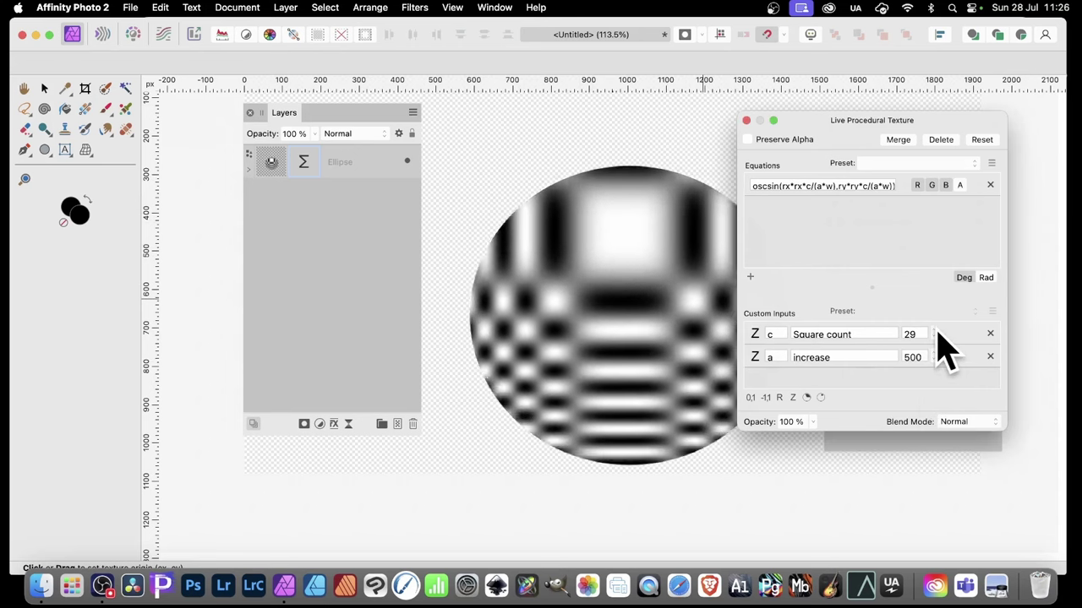
left_click(935, 331)
left_click(935, 332)
left_click(935, 331)
left_click_drag(663, 302, 639, 313)
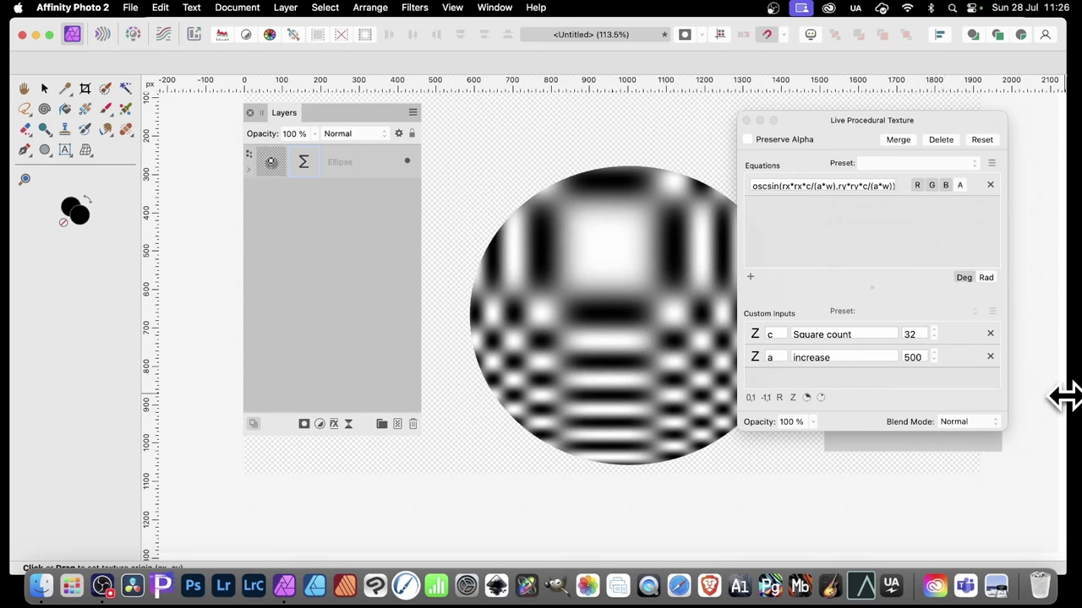
- Close the texture settings and convert the Ellipse shape to curves
left_click(747, 121)
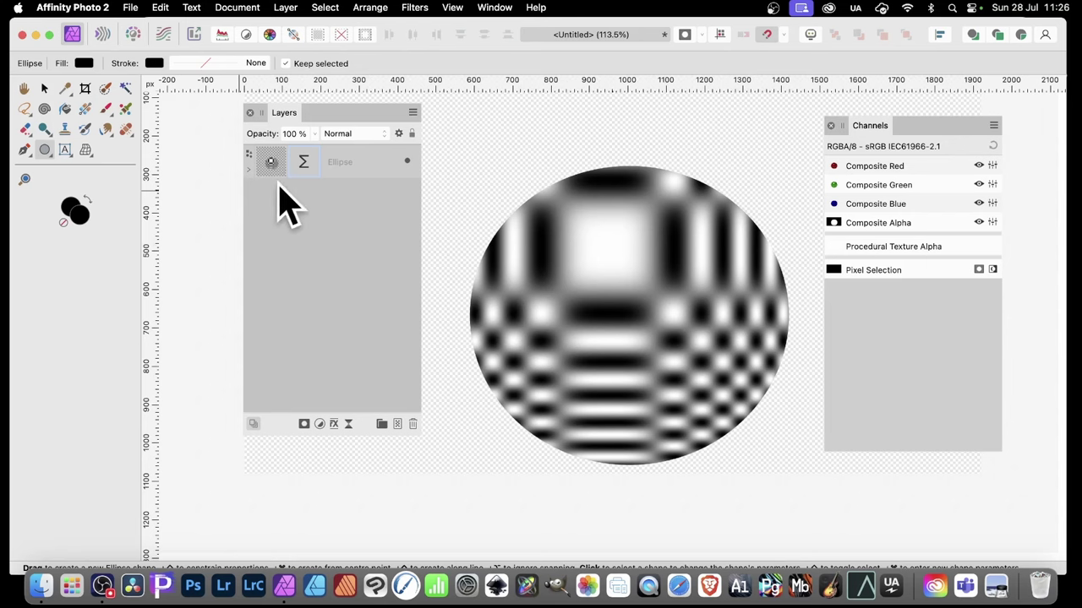
left_click(248, 169)
left_click(296, 169)
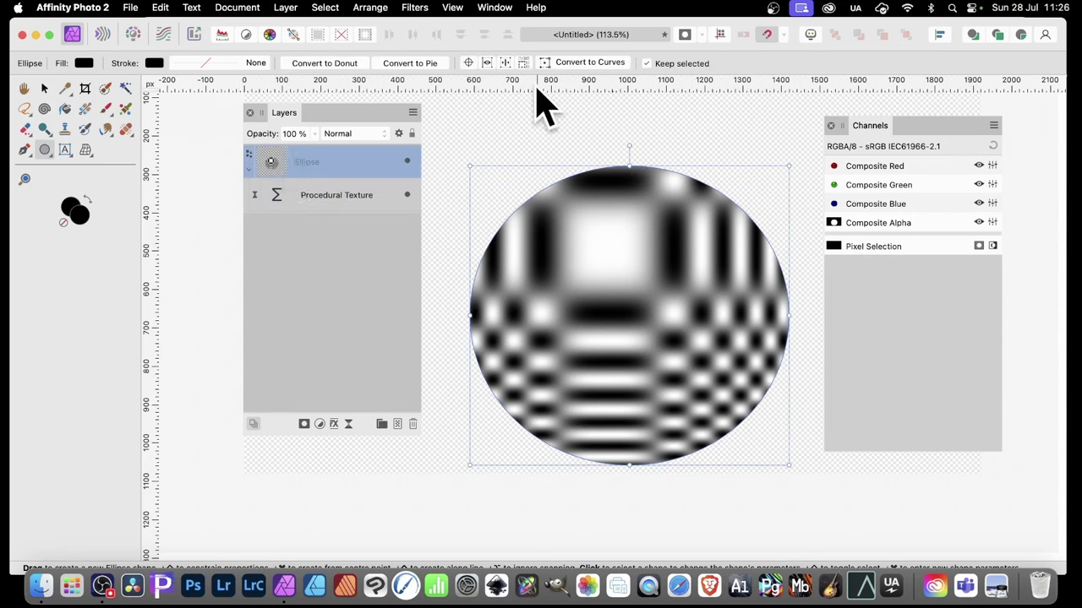
left_click(589, 63)
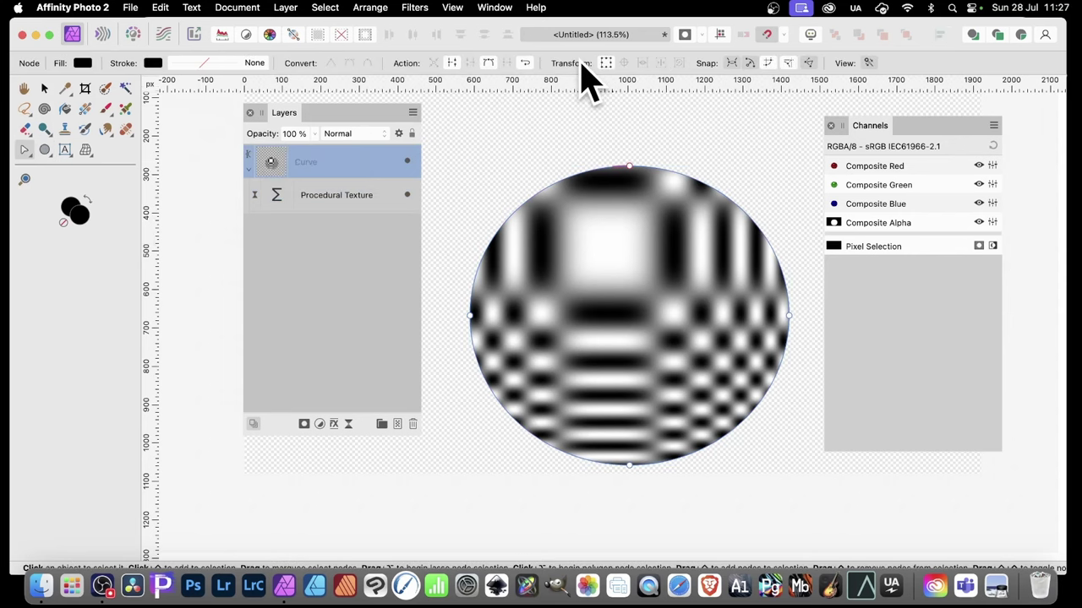
- Drag the circle's top node down into a crescent and move it up and left
left_click(629, 167)
left_click_drag(630, 166, 616, 371)
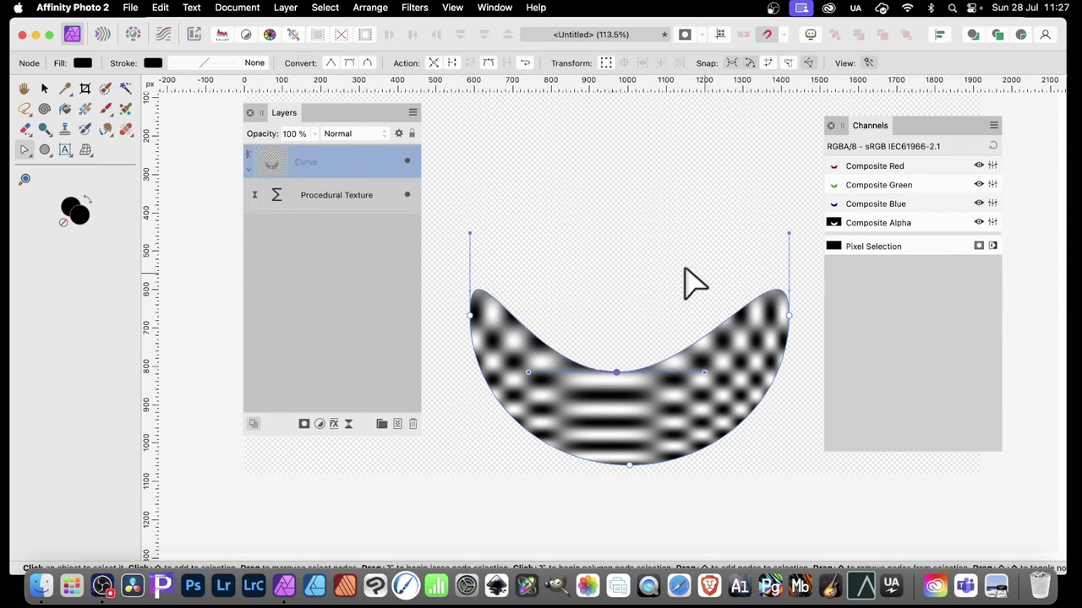
left_click(44, 88)
left_click_drag(576, 400, 550, 285)
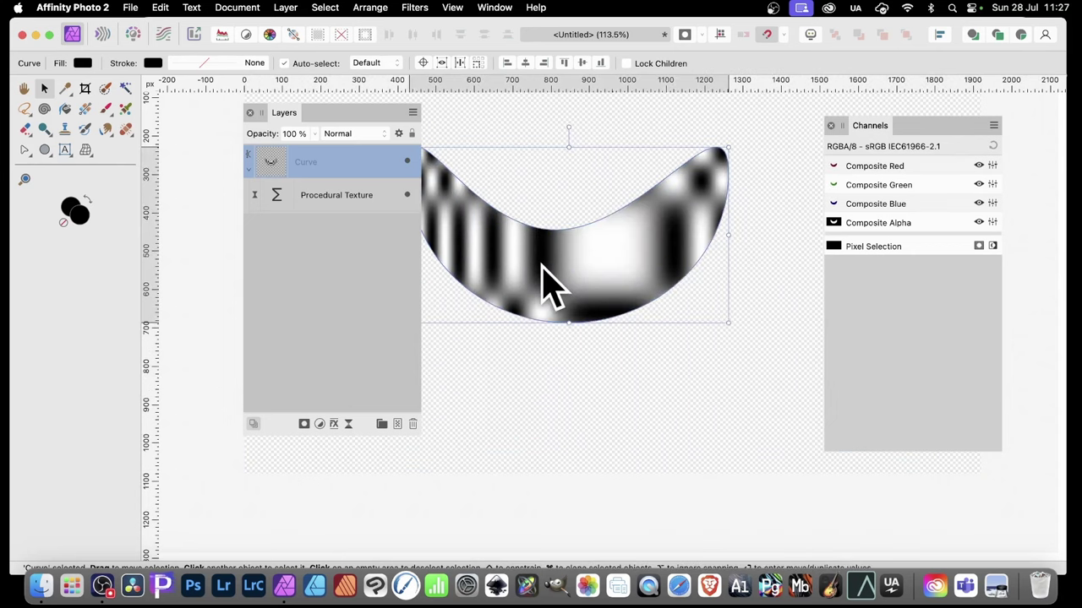
- Reopen the Procedural Texture settings and drag the origin to get a finer, denser chequer
left_click(355, 198)
left_click(279, 196)
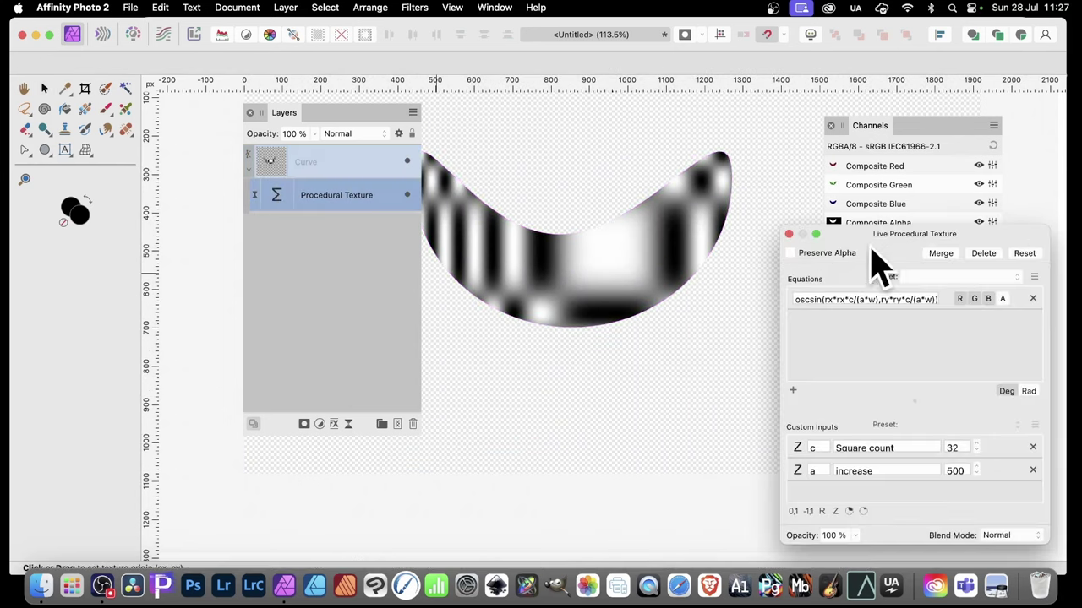
left_click_drag(870, 248, 762, 182)
left_click_drag(531, 283, 830, 383)
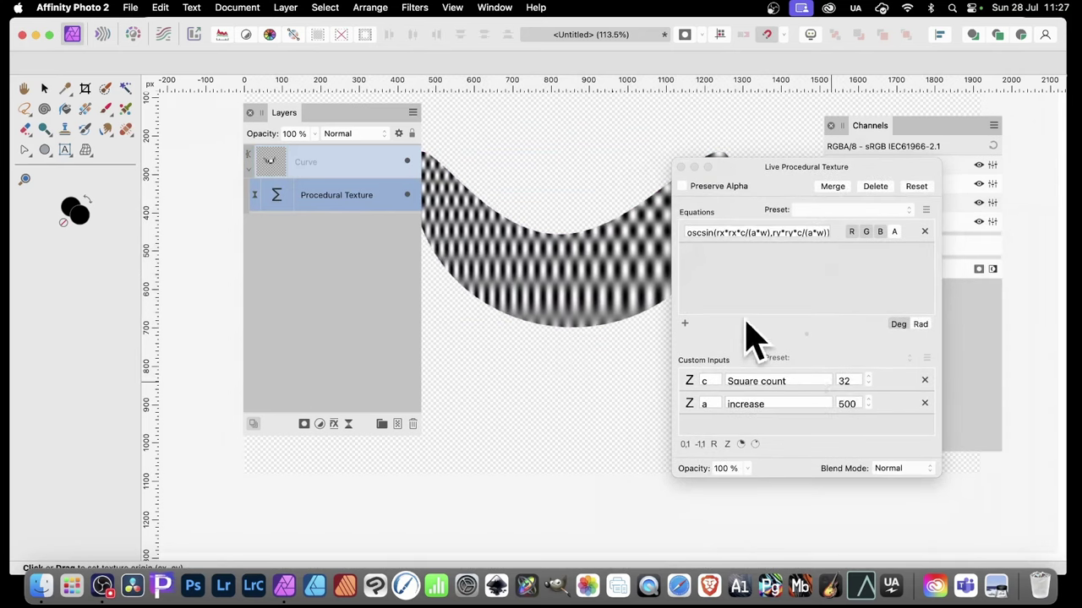
left_click(681, 166)
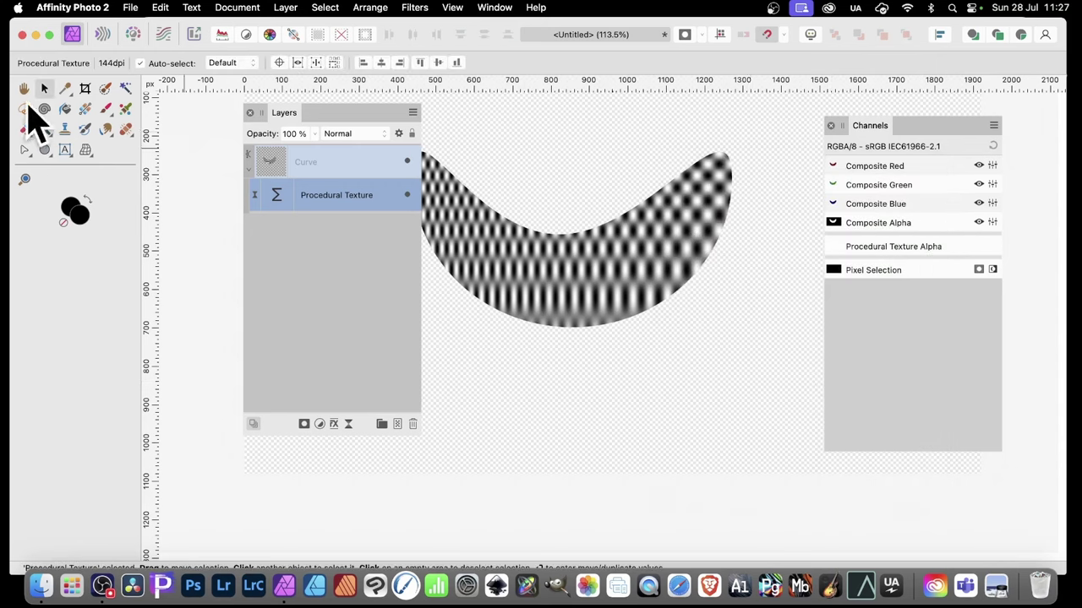
left_click(46, 89)
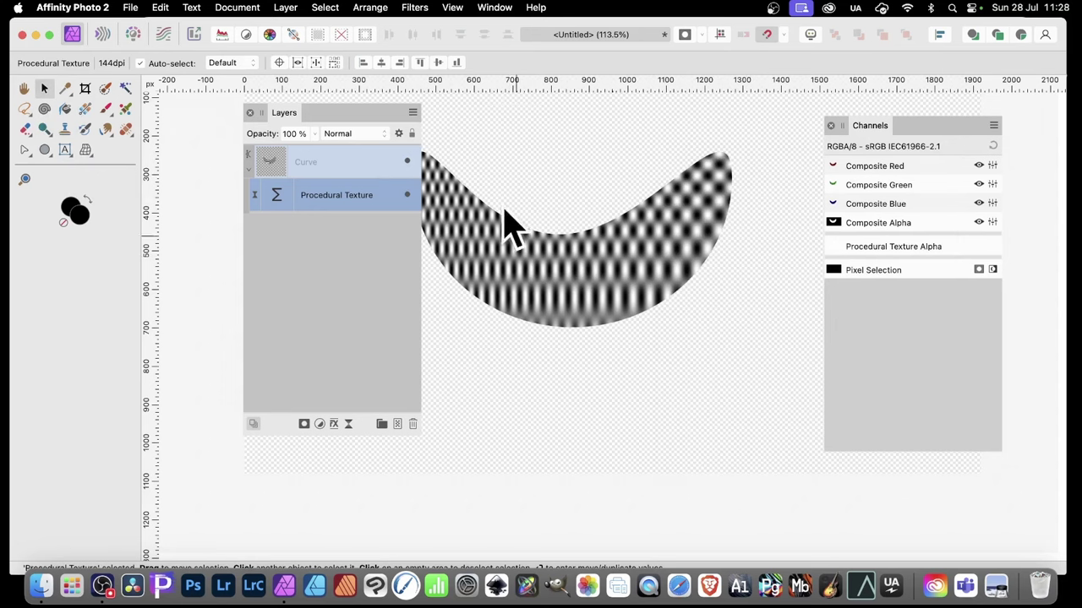
- Rasterise the crescent Curve layer into a Pixel layer via its layer context menu
left_click(319, 165)
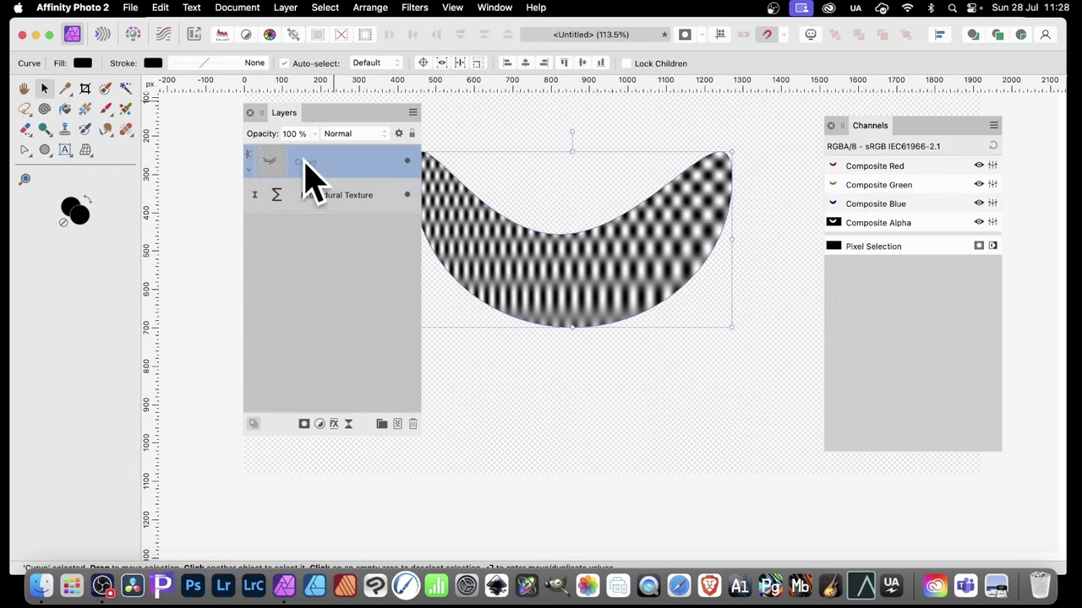
right_click(309, 163)
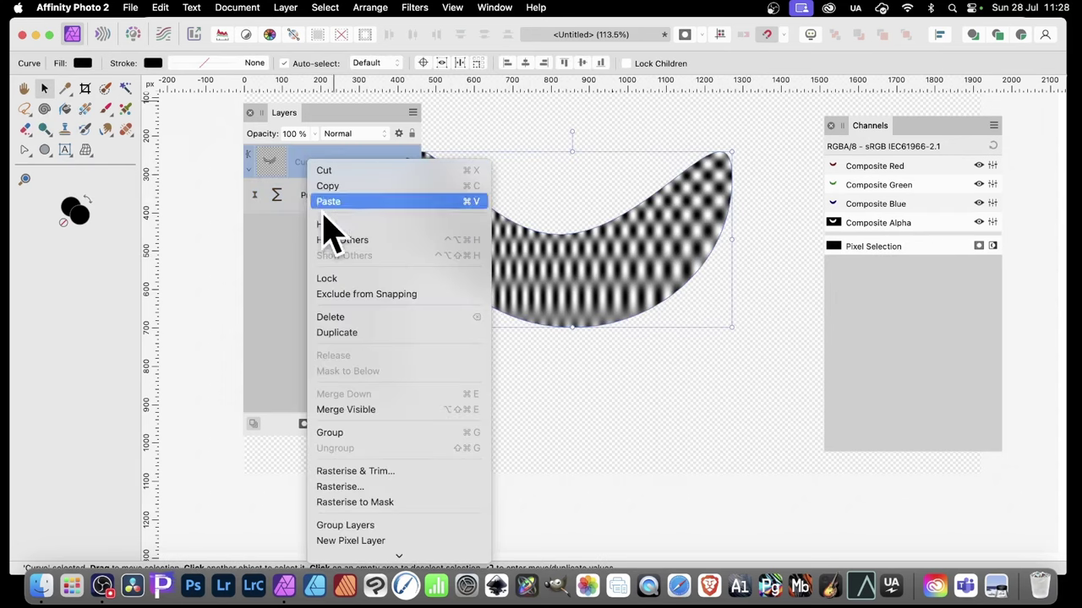
left_click(363, 487)
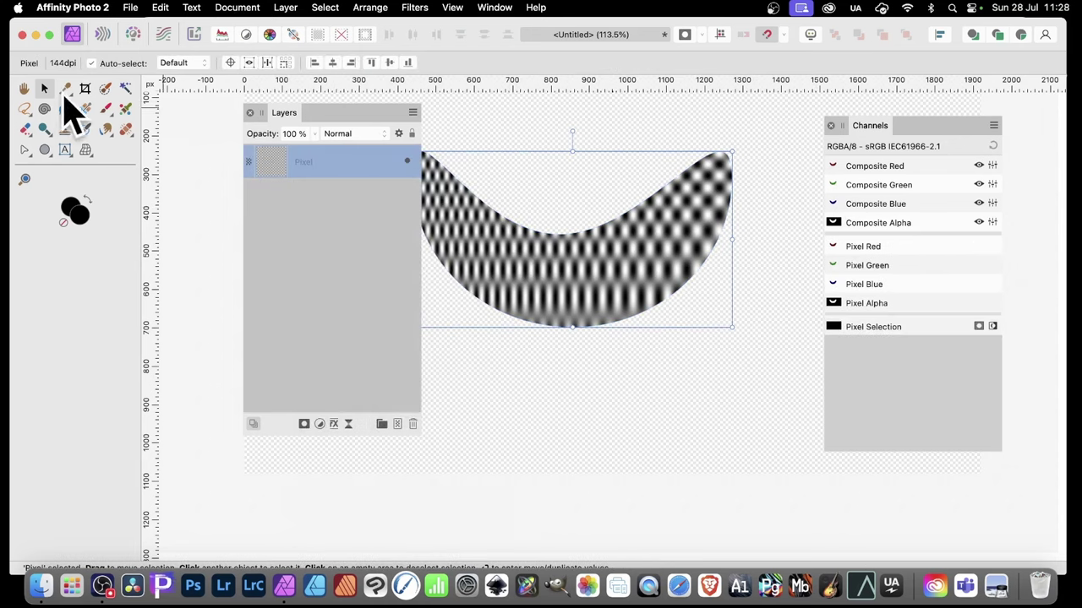